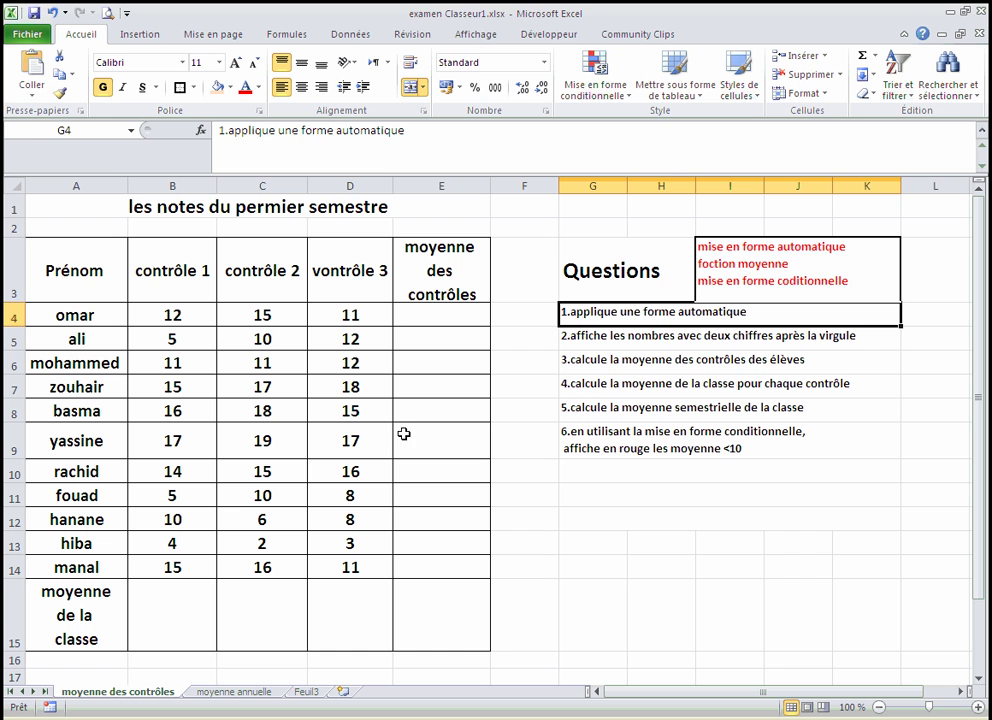
Step: Convert the grades range A3:E15 into a formatted table with headers
click(250, 407)
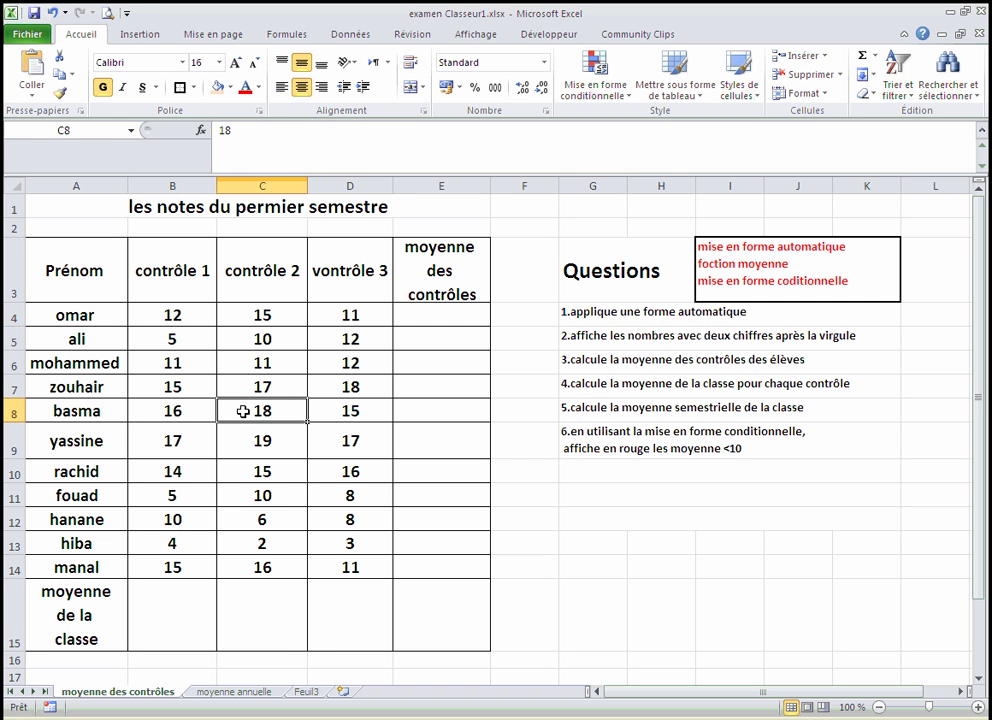
double_click(145, 36)
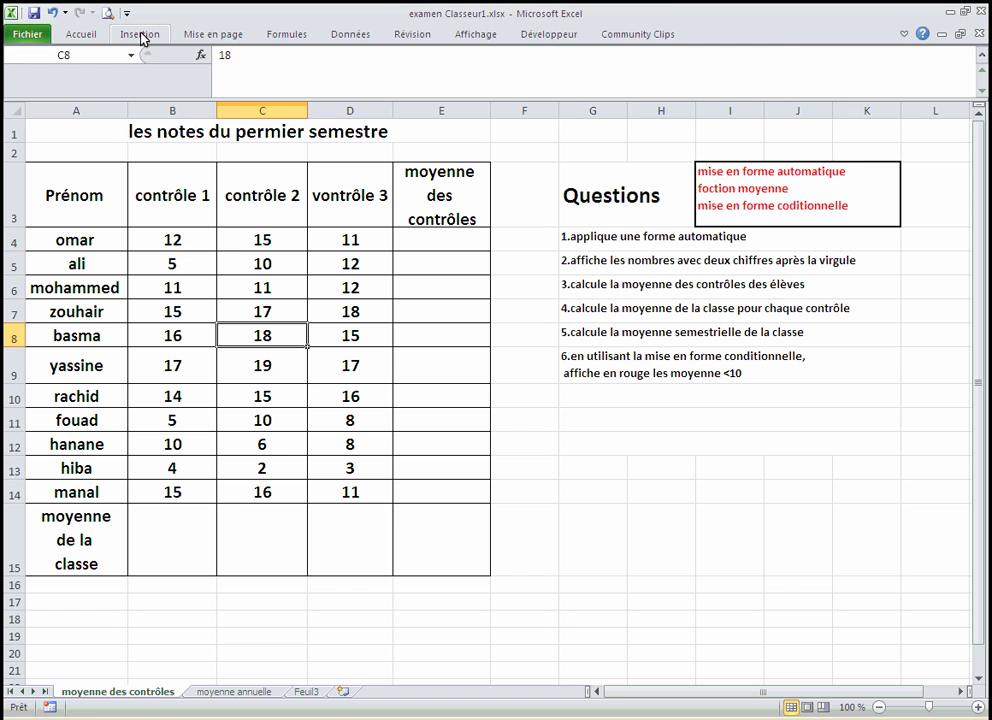
click(140, 36)
click(120, 75)
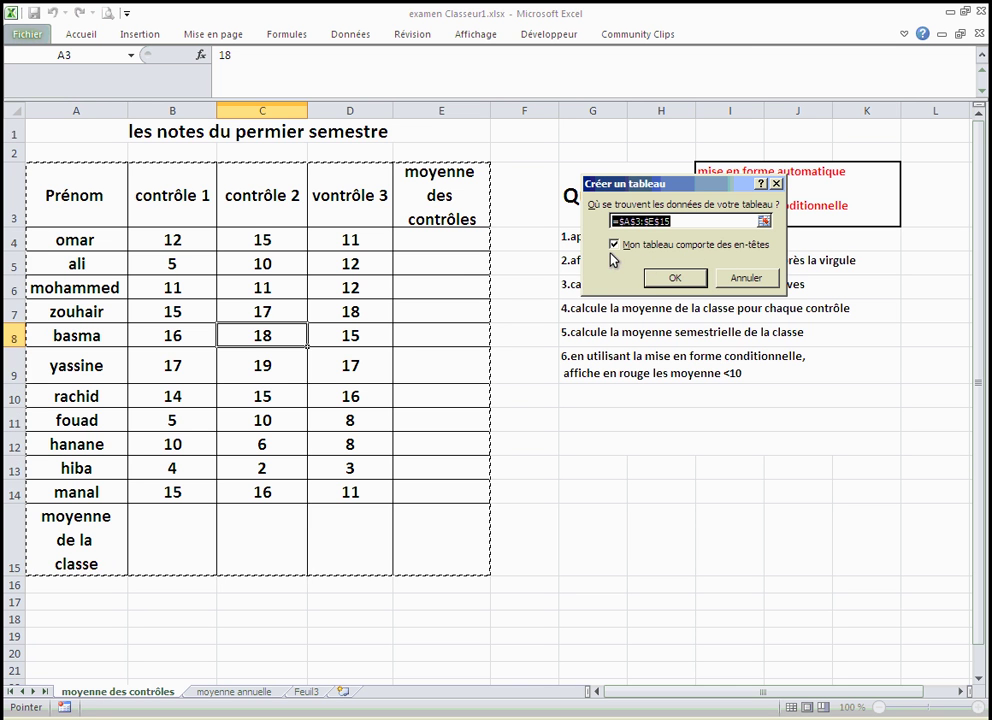
click(675, 278)
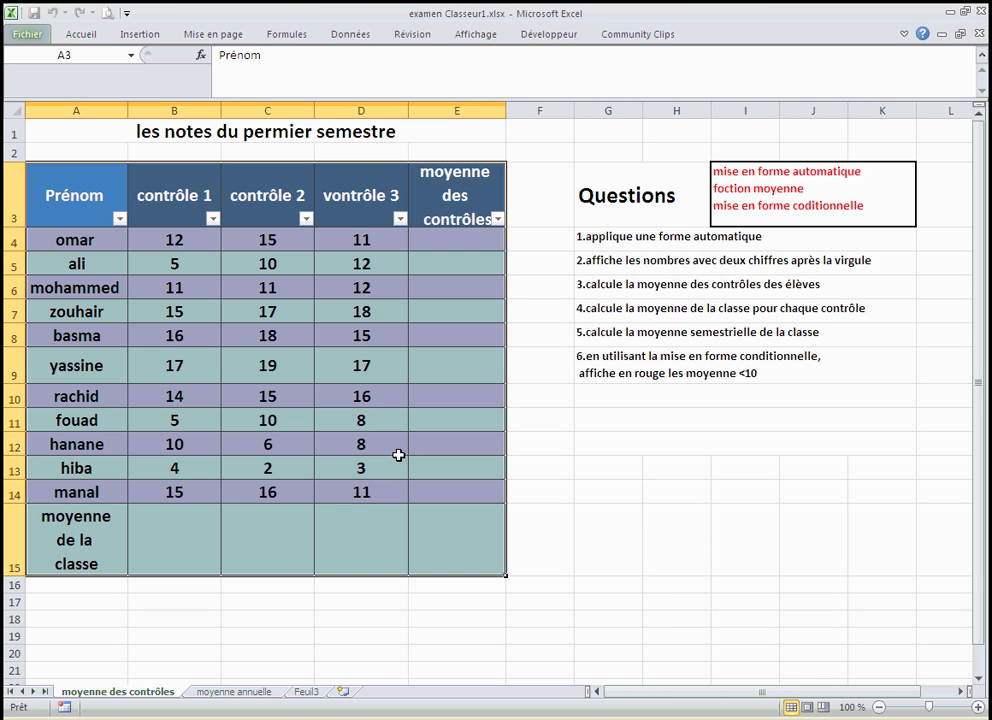
Step: Format the grade and average cells B4:E15 as Nombre with 2 decimal places
click(664, 261)
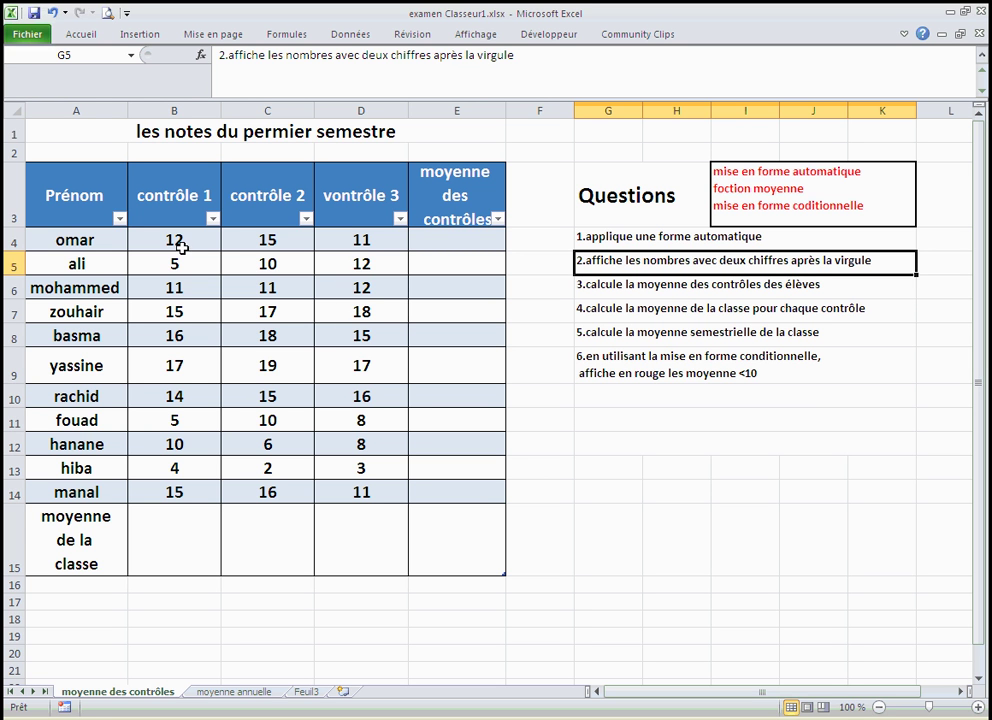
drag(177, 245, 459, 549)
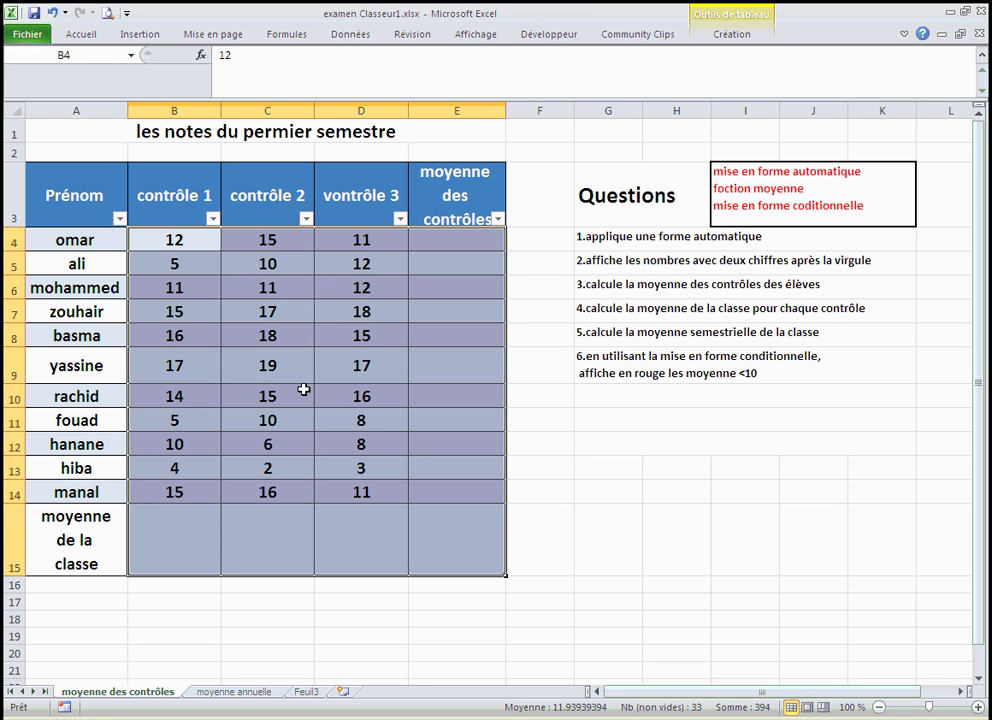
right_click(303, 389)
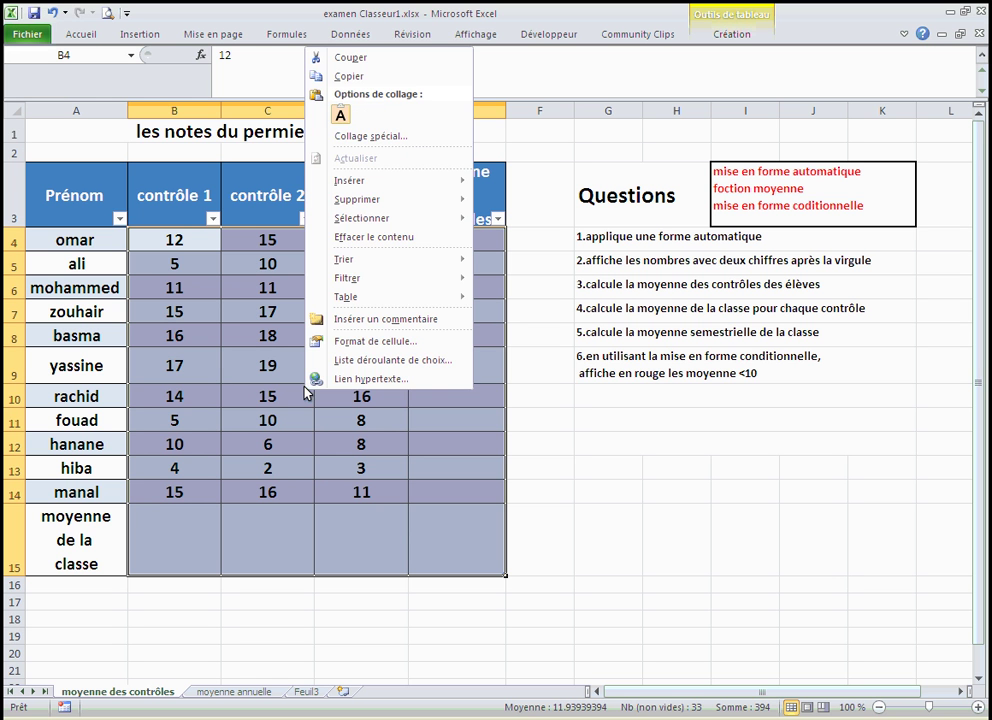
click(375, 343)
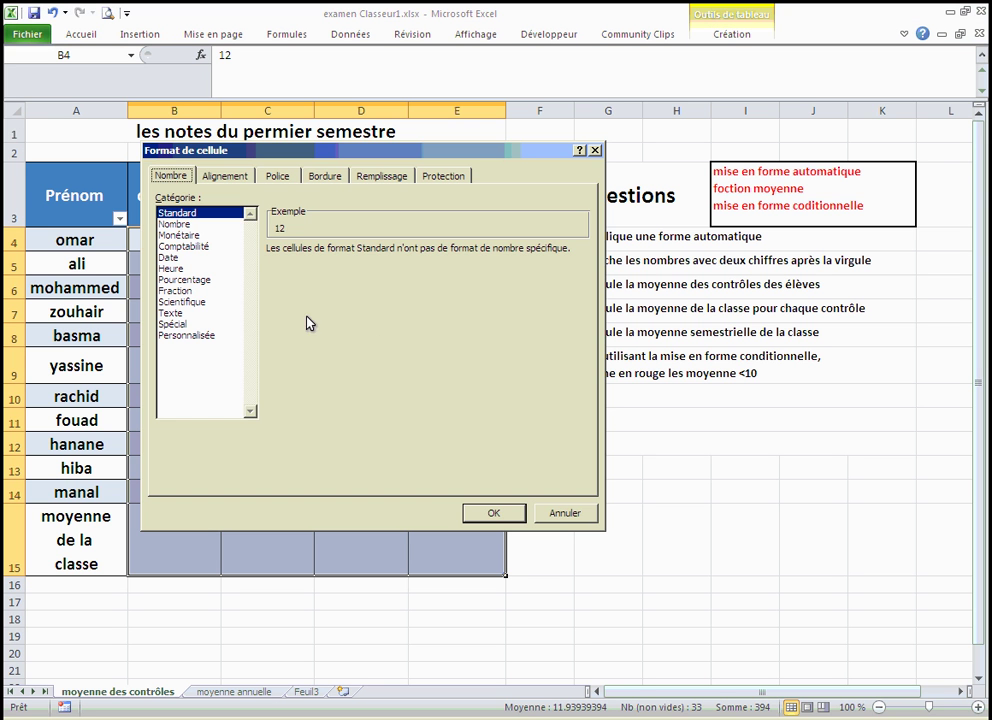
click(189, 237)
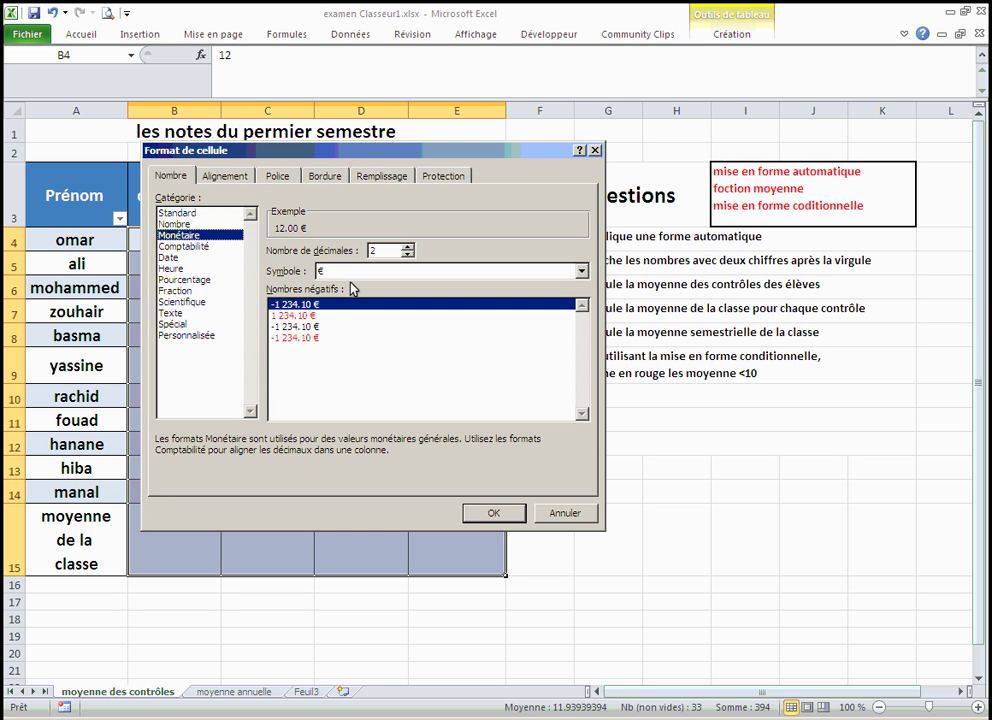
click(185, 224)
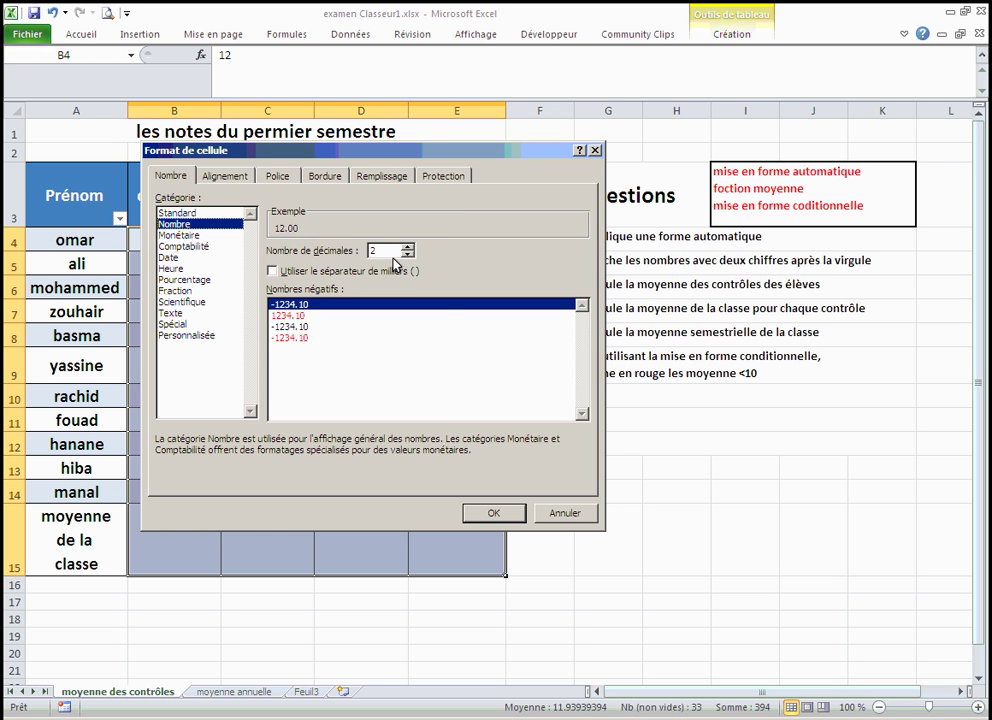
click(485, 517)
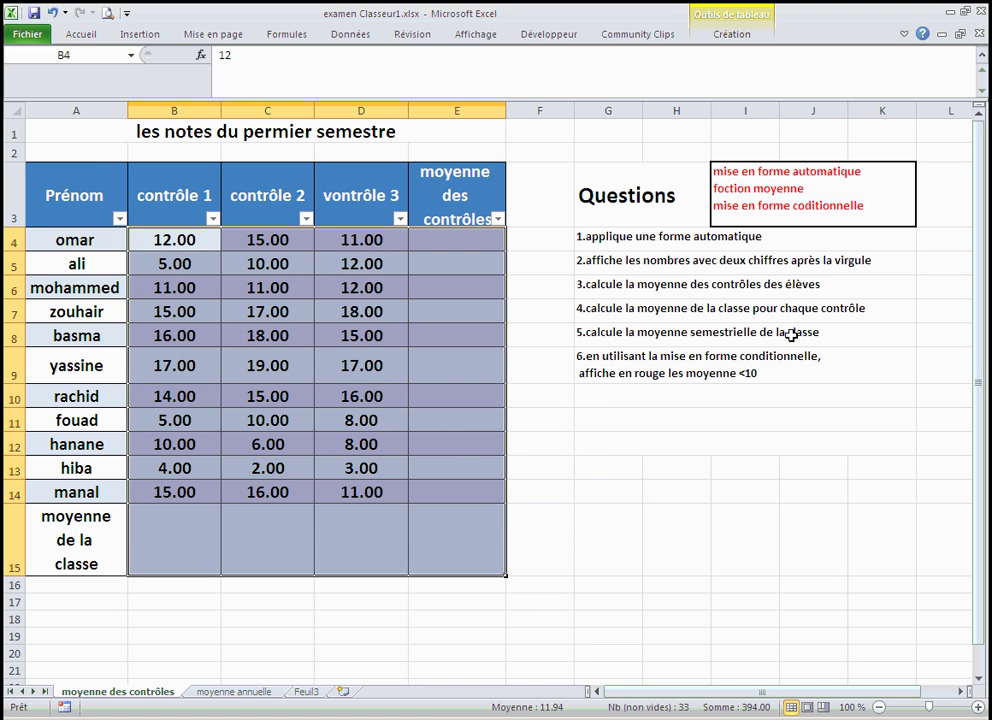
Step: Calculate each student's average in the "moyenne des contrôles" column from E4 with MOYENNE over the contrôle 1 to vontrôle 3 columns
click(796, 287)
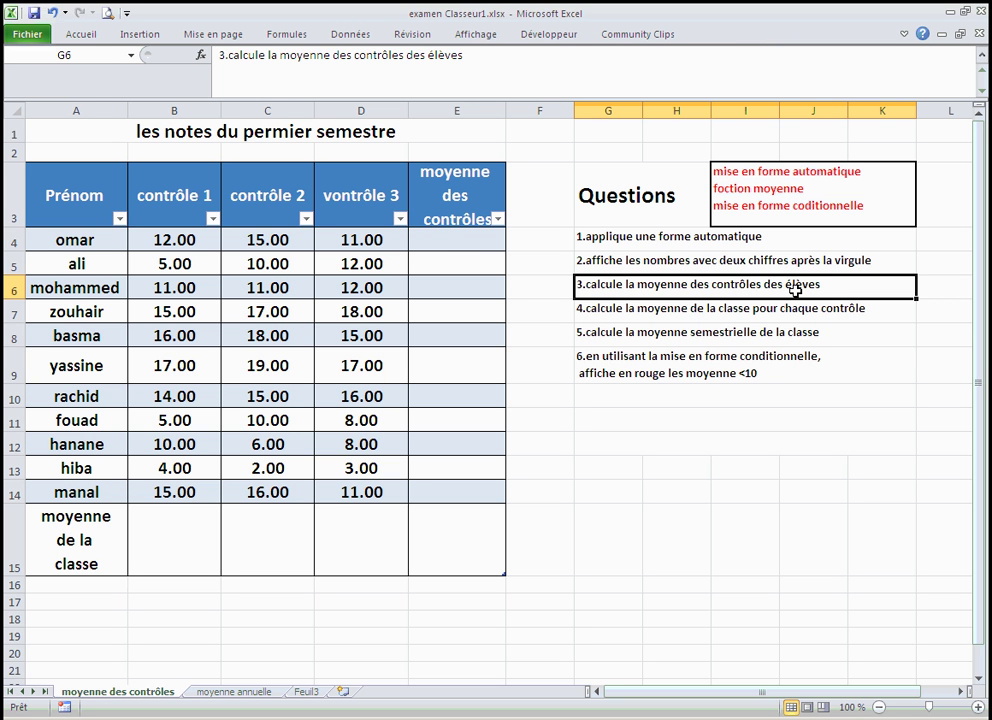
click(448, 245)
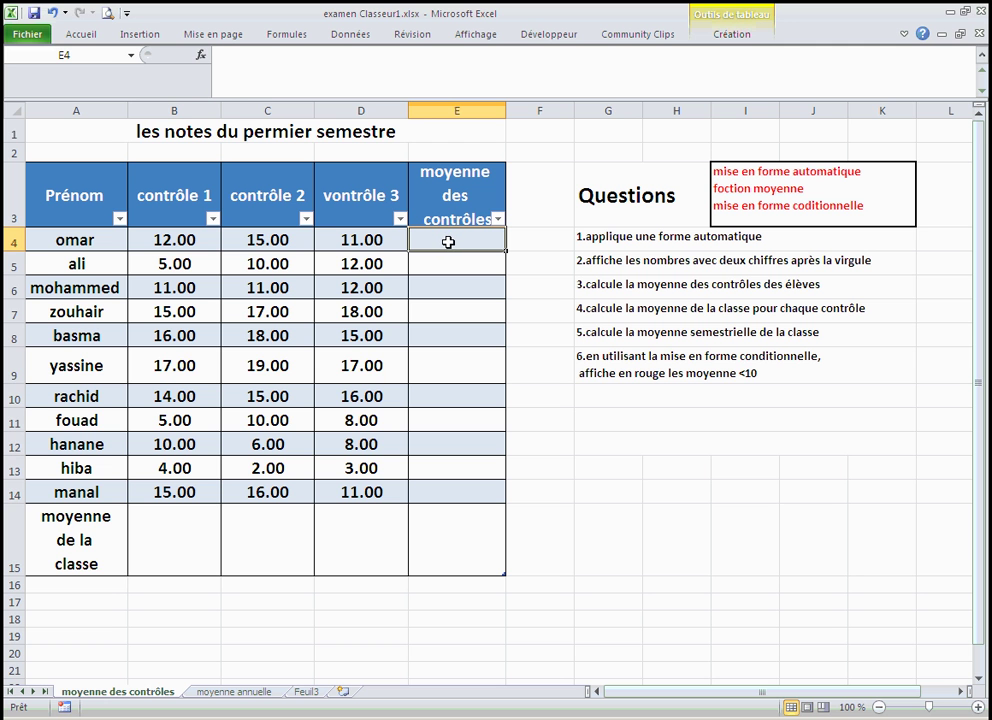
click(84, 38)
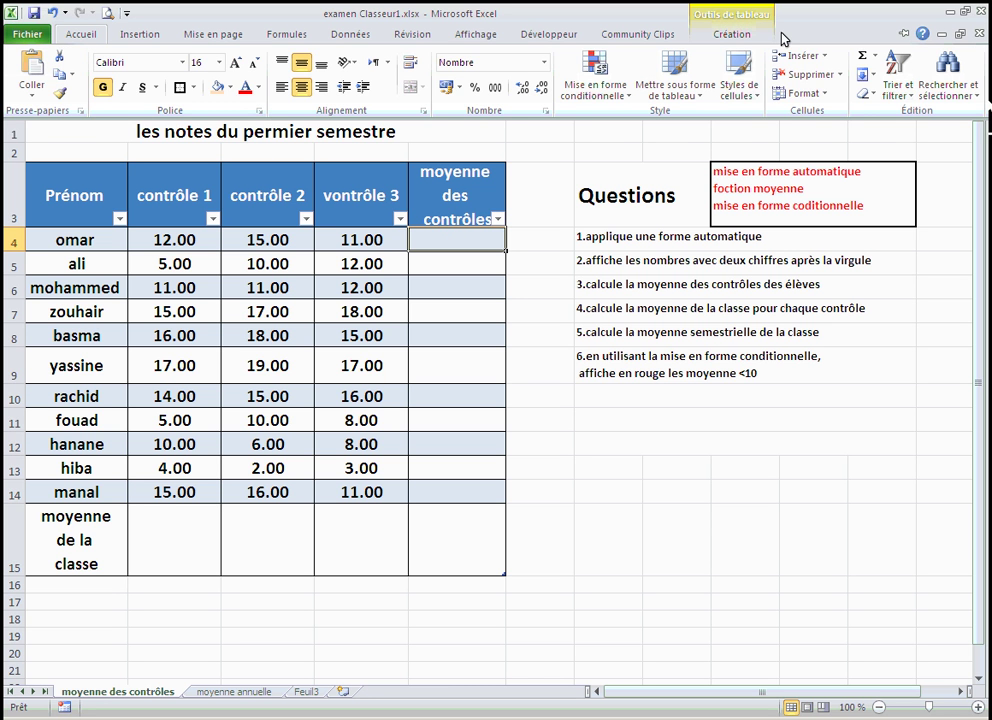
click(875, 57)
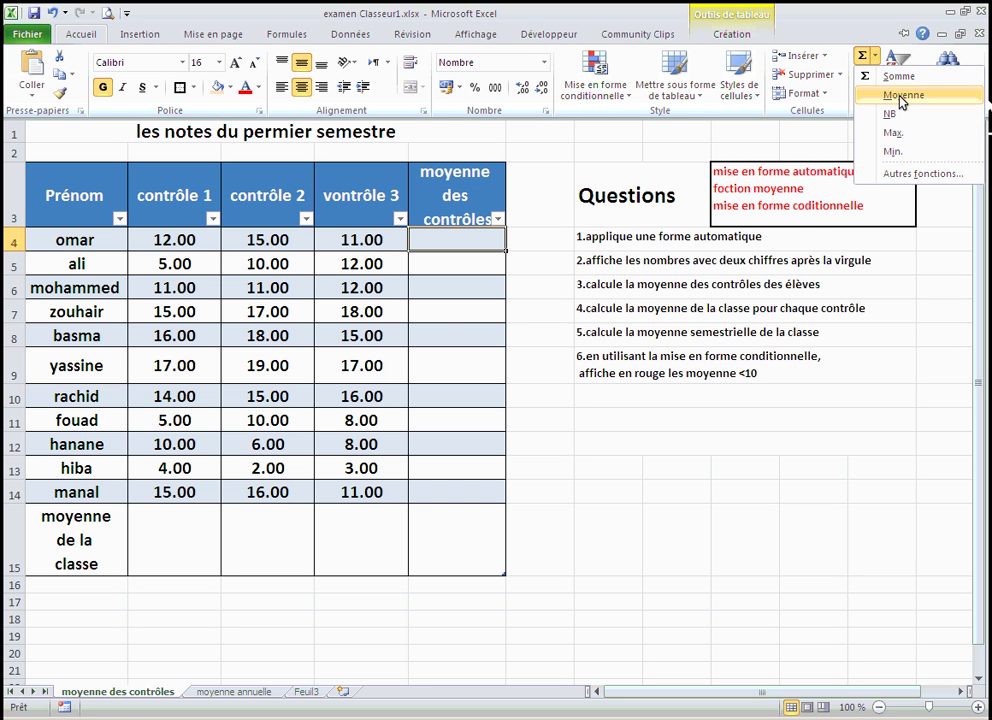
click(903, 95)
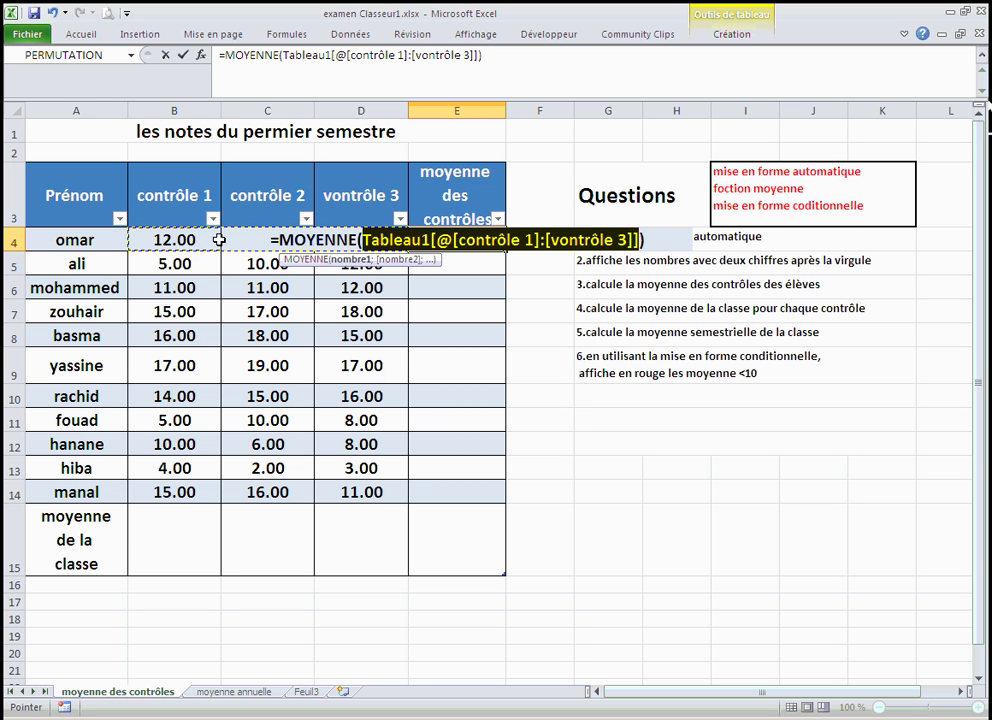
drag(217, 238, 341, 240)
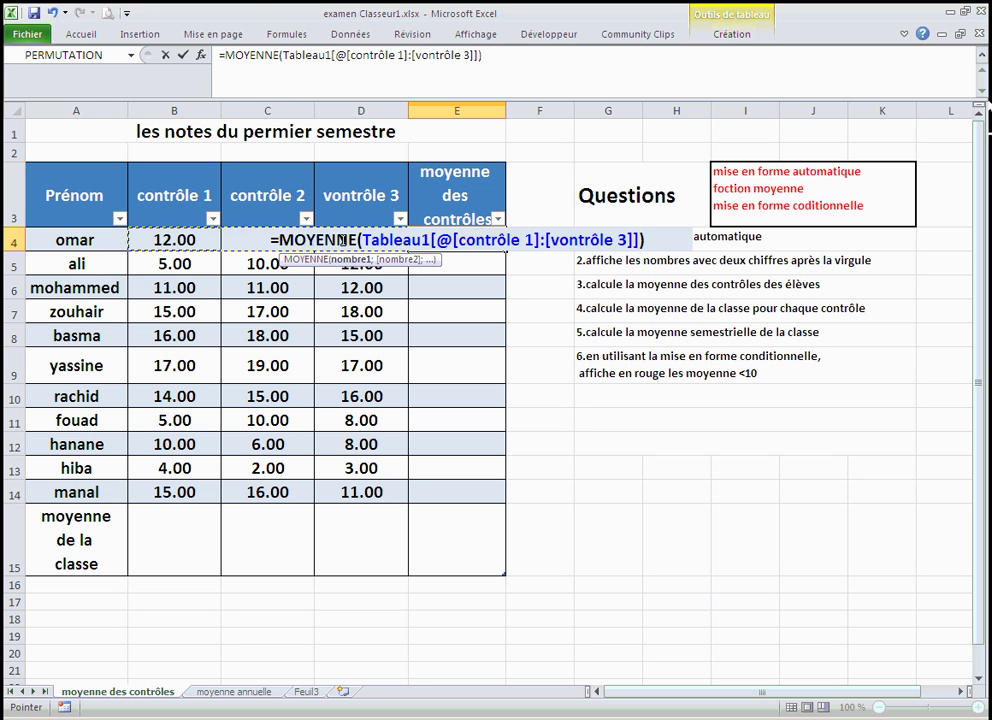
key(Return)
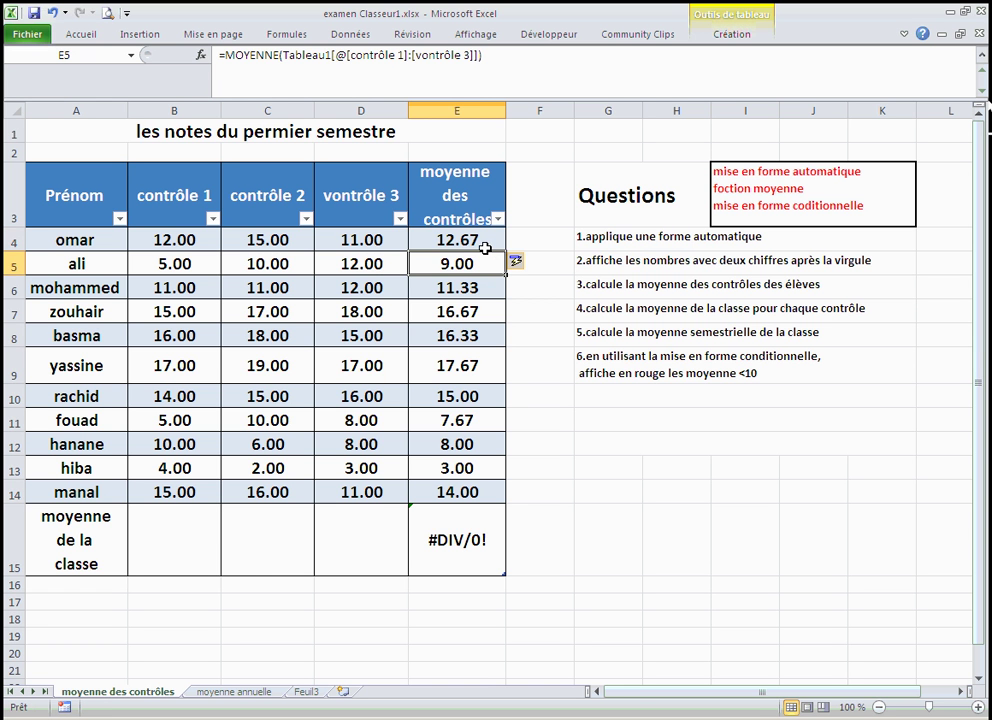
Step: Calculate the class average for contrôle 1 in B15 with the Moyenne function and fill it across to D15
click(190, 537)
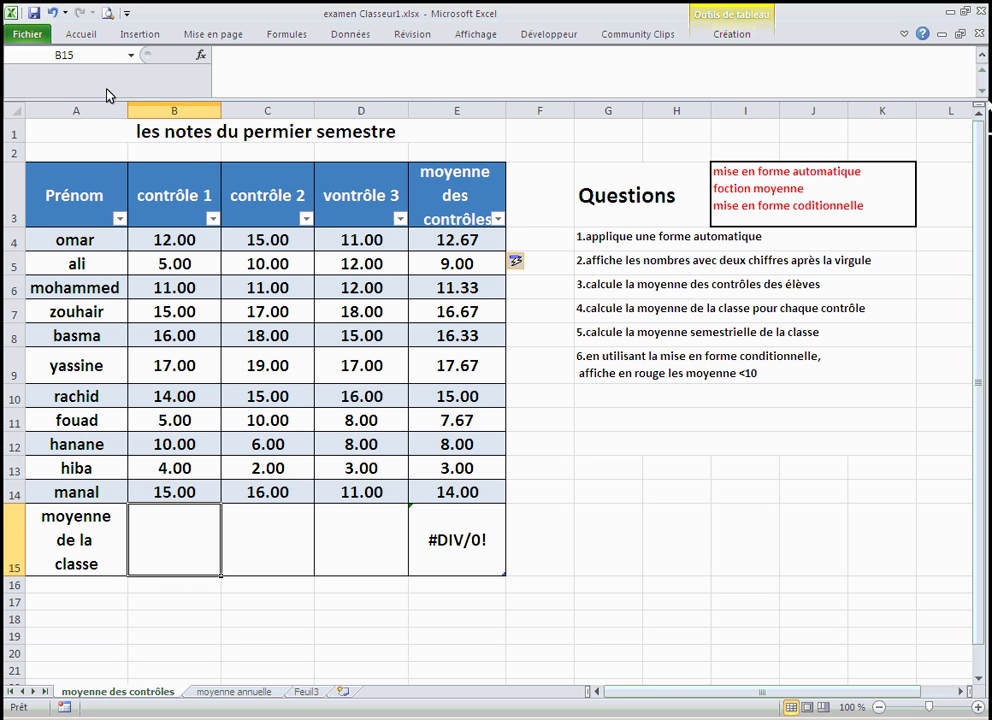
click(80, 34)
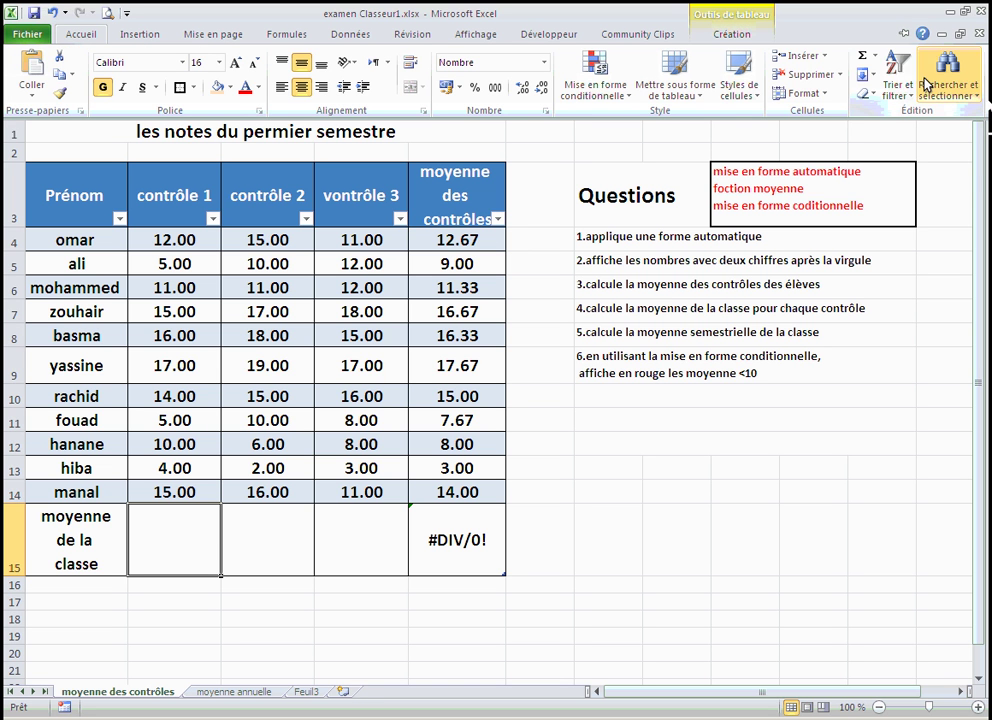
click(874, 55)
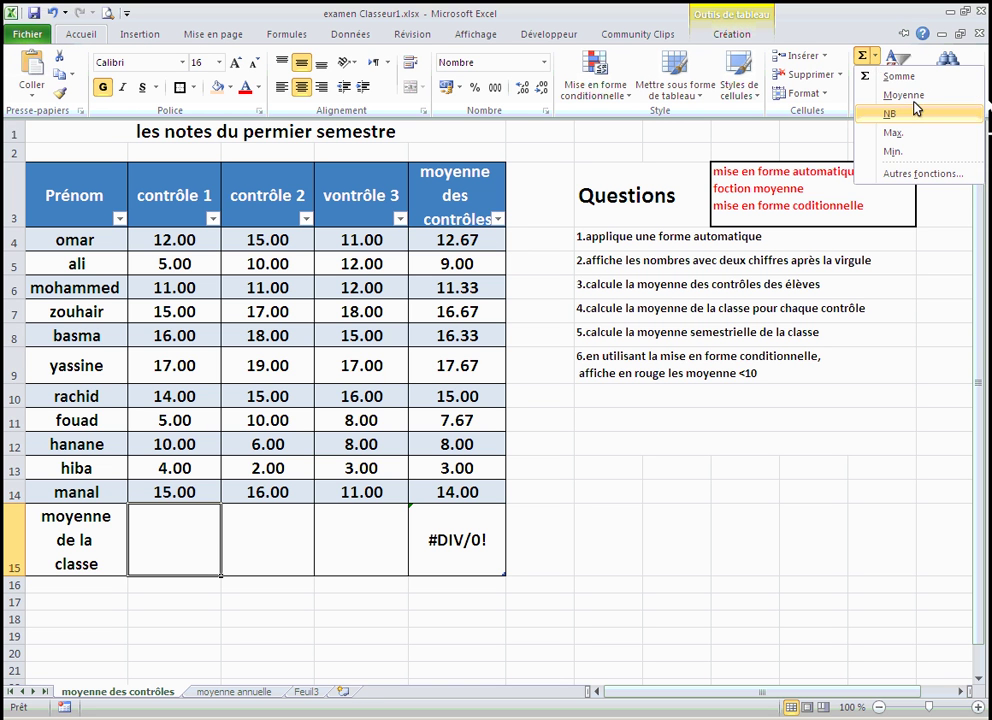
click(905, 95)
key(Return)
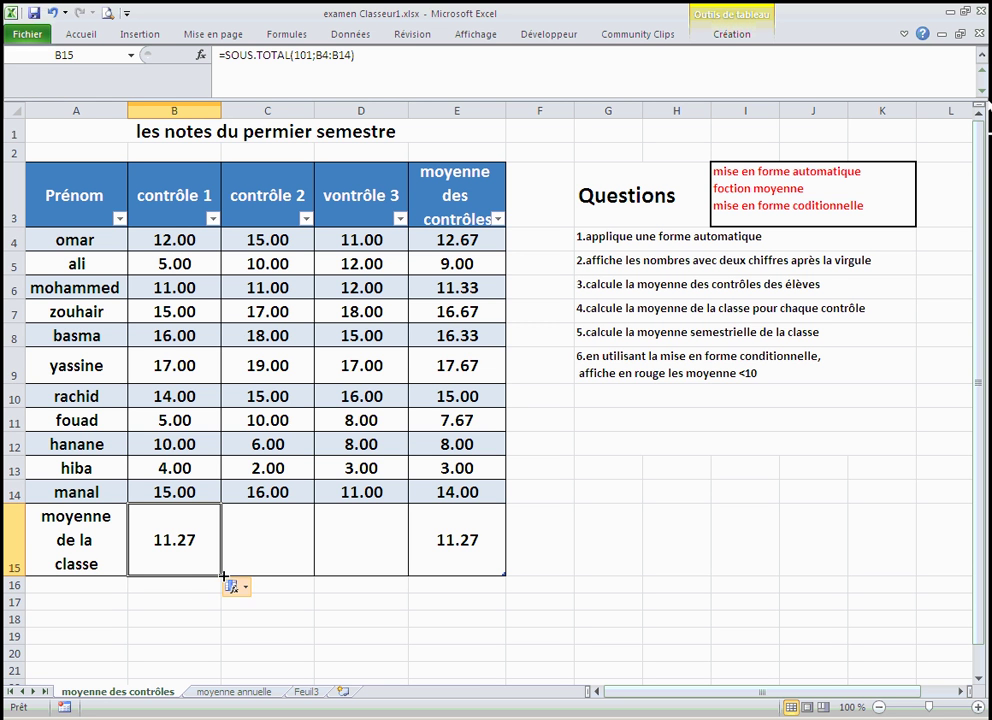
drag(222, 574, 400, 570)
click(329, 548)
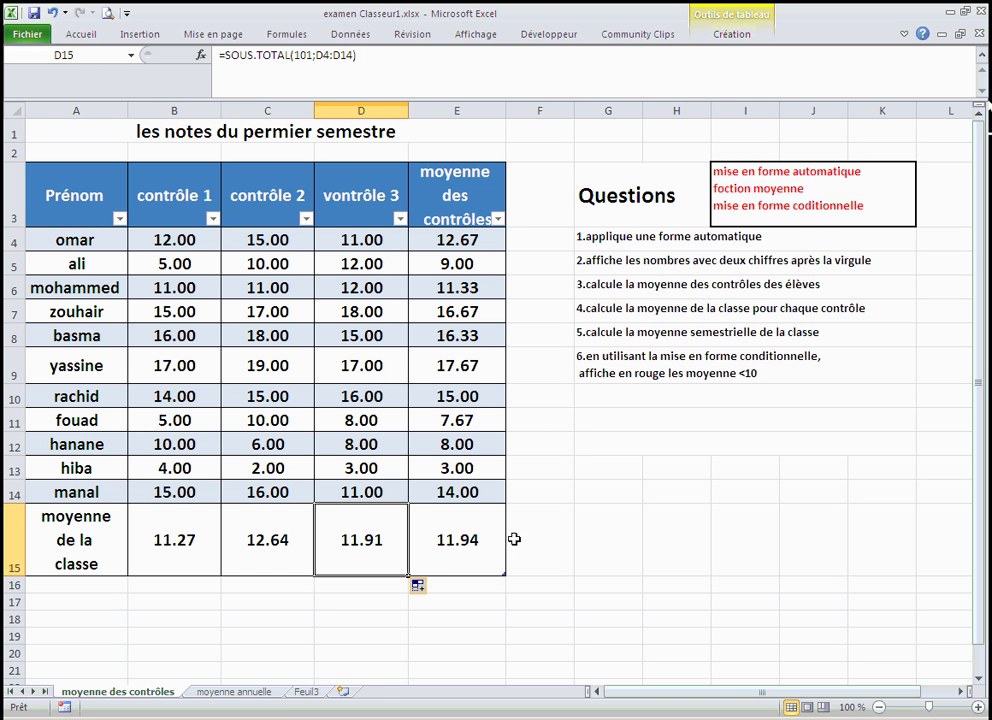
Step: Check the class's semester average in E15 against questions 4 and 5
click(459, 554)
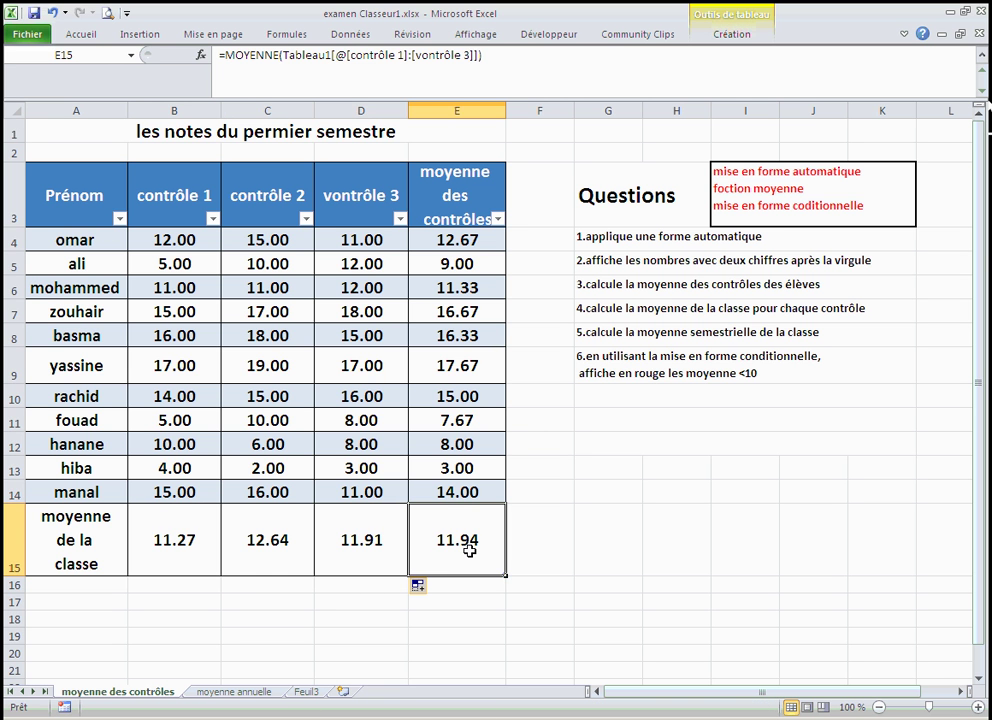
click(691, 308)
click(636, 316)
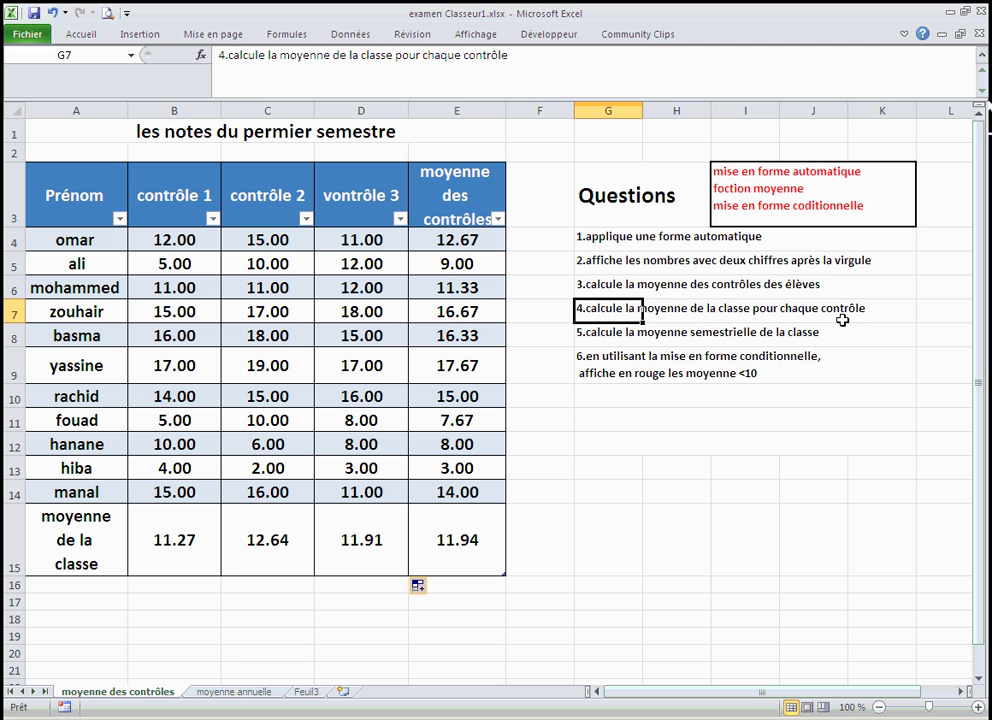
click(640, 339)
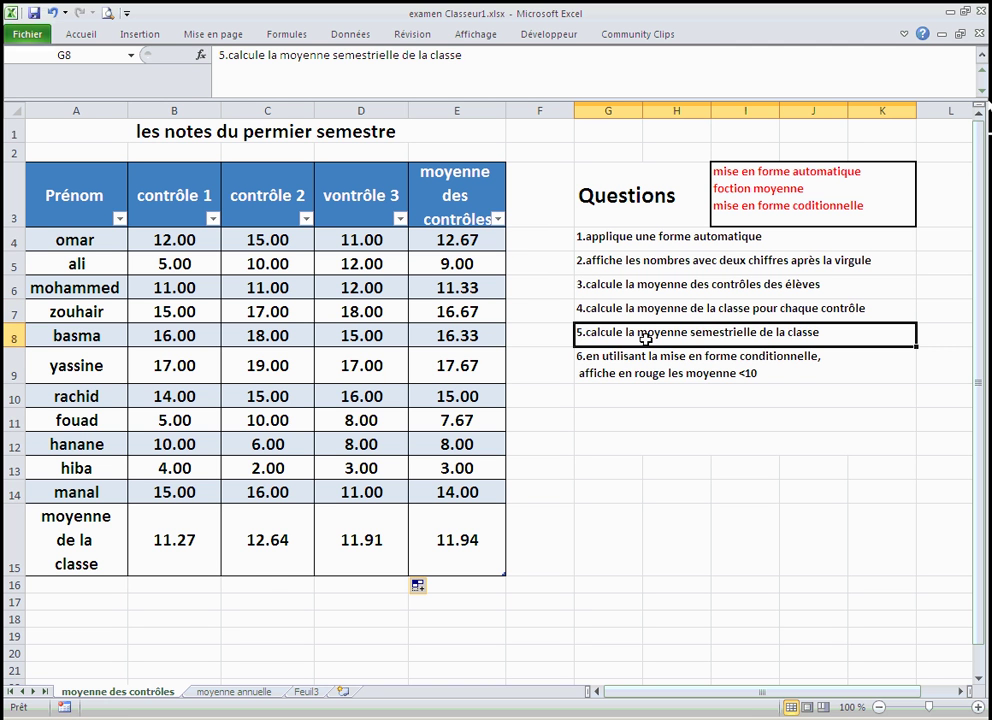
click(498, 550)
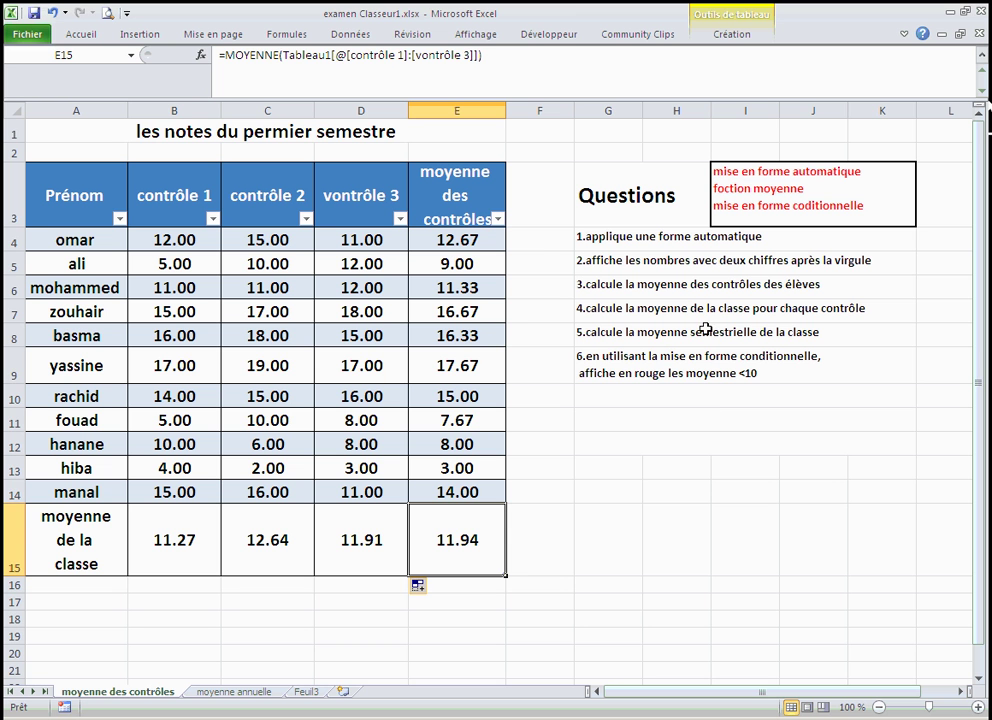
Step: Start a new conditional formatting rule for the student averages in E4:E14 from the rules manager
click(687, 362)
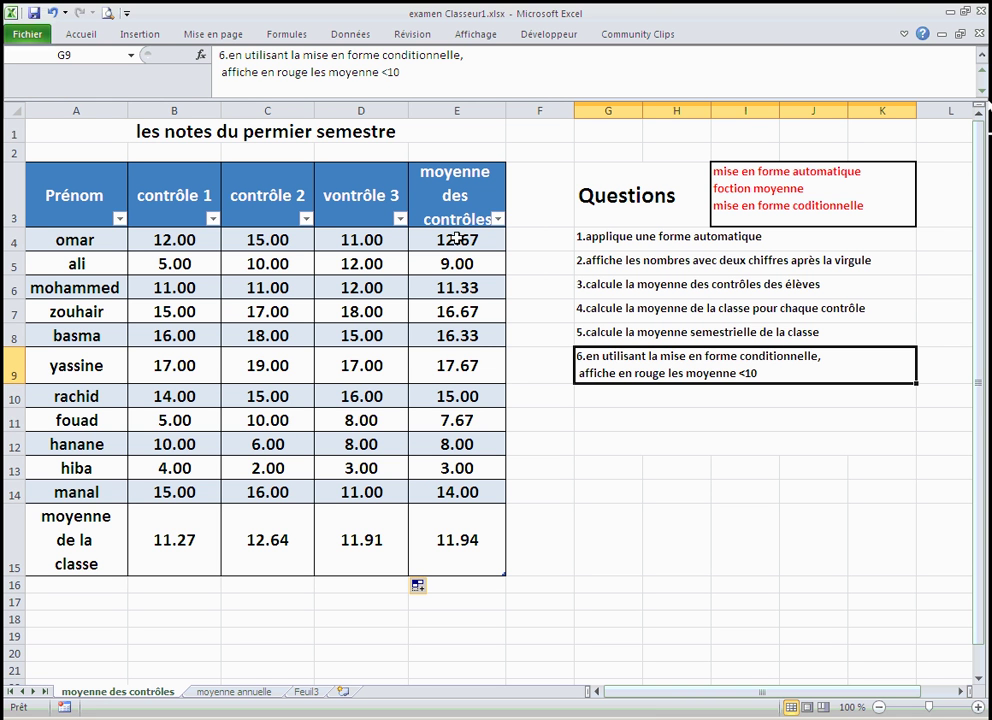
drag(456, 238, 456, 491)
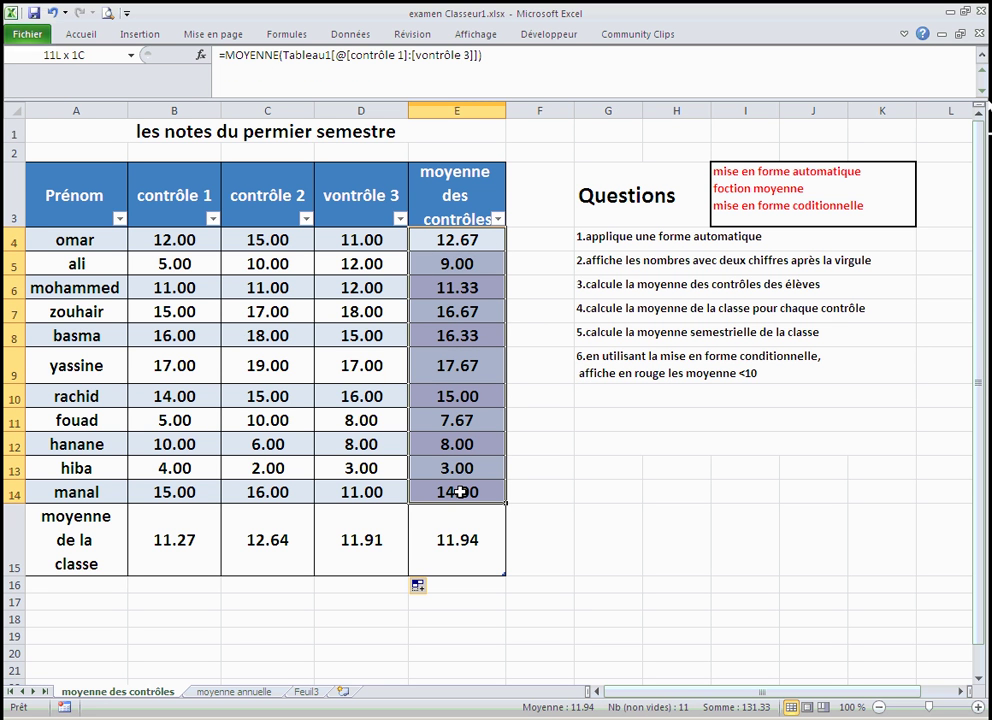
drag(456, 491, 456, 491)
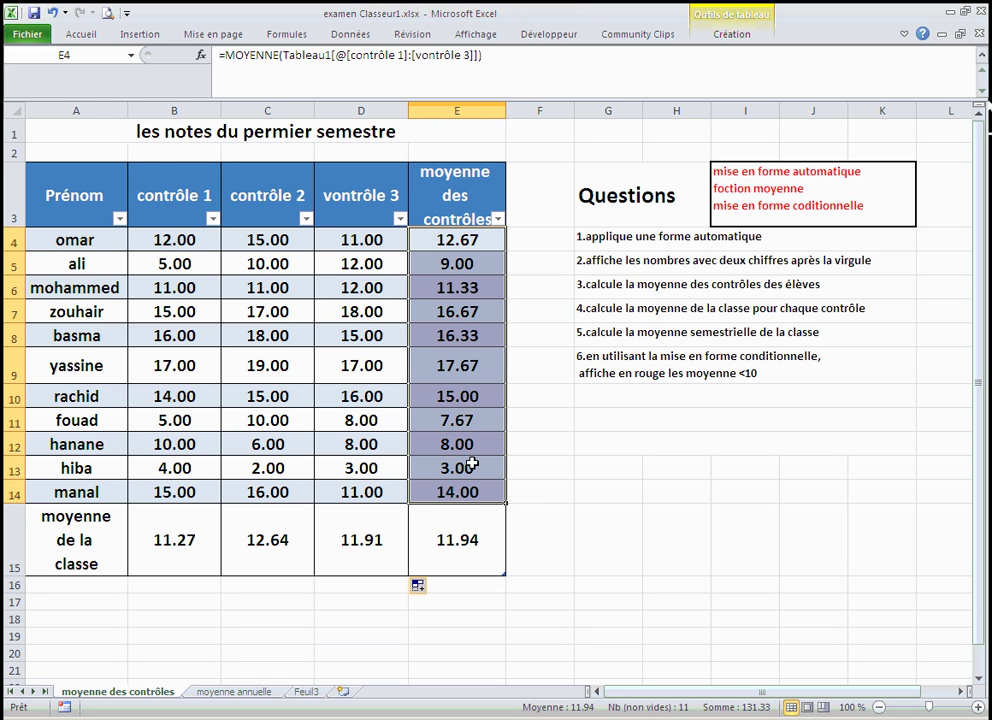
click(81, 38)
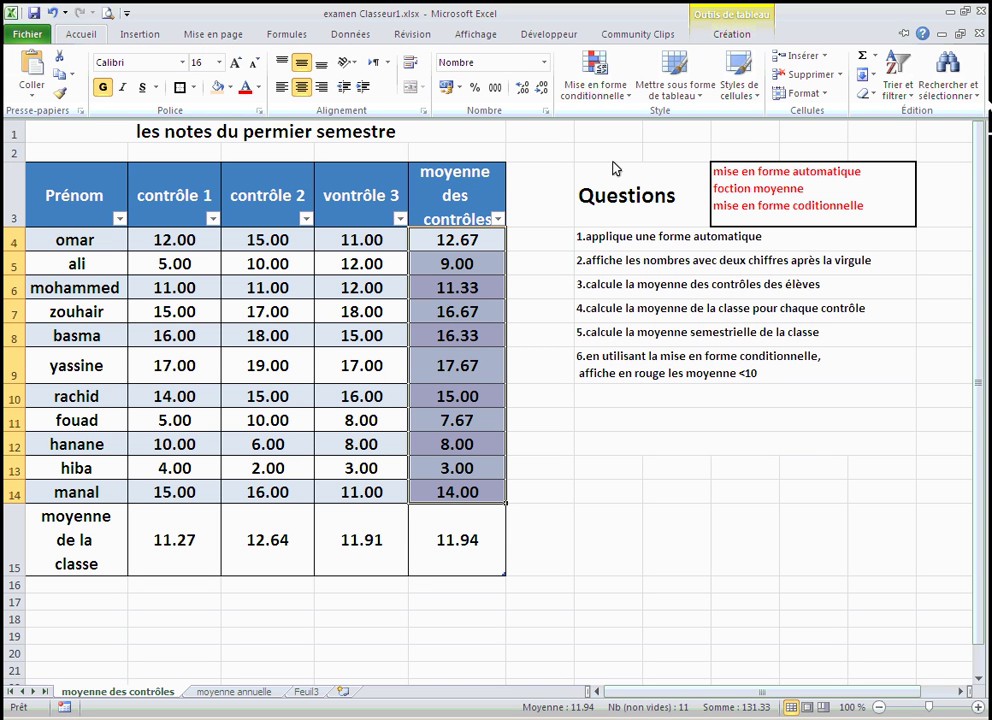
click(630, 100)
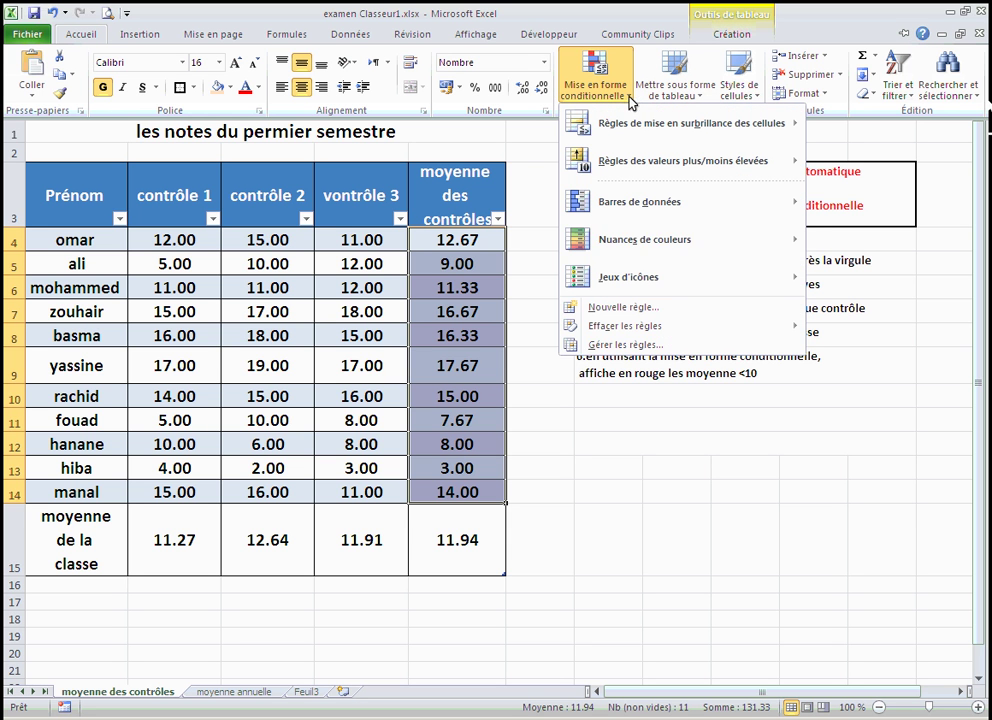
click(659, 345)
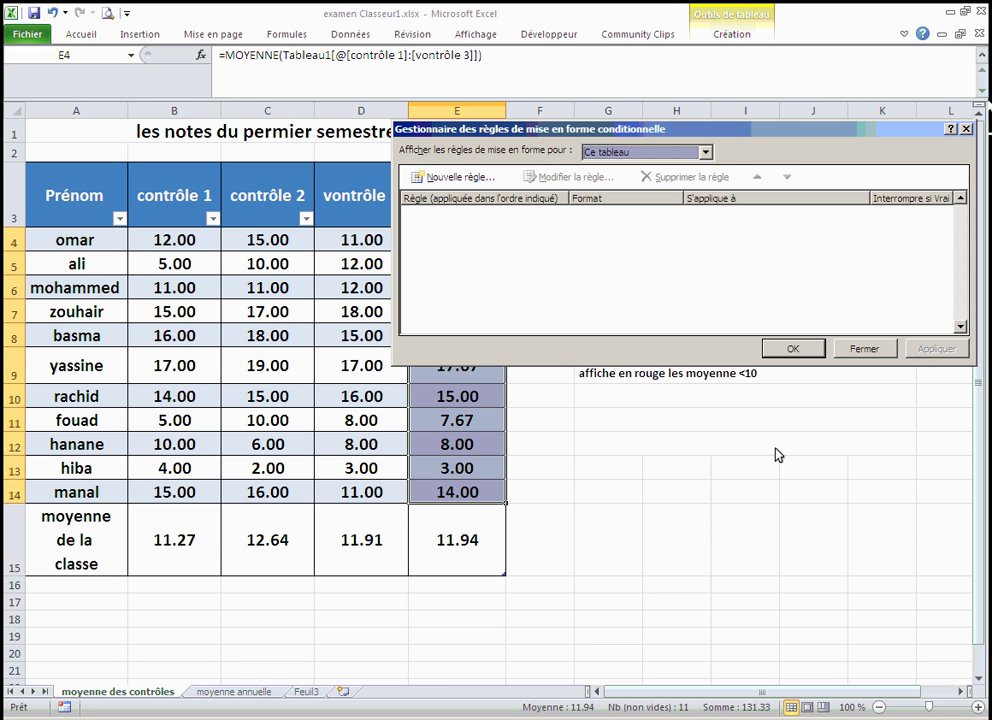
drag(650, 129, 729, 443)
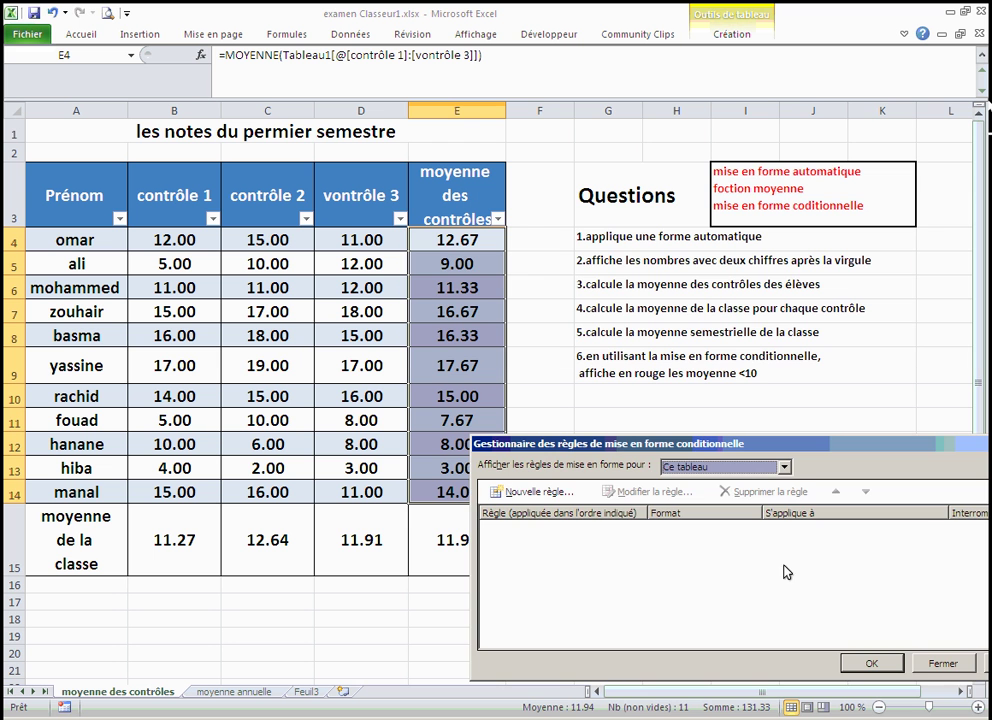
click(535, 491)
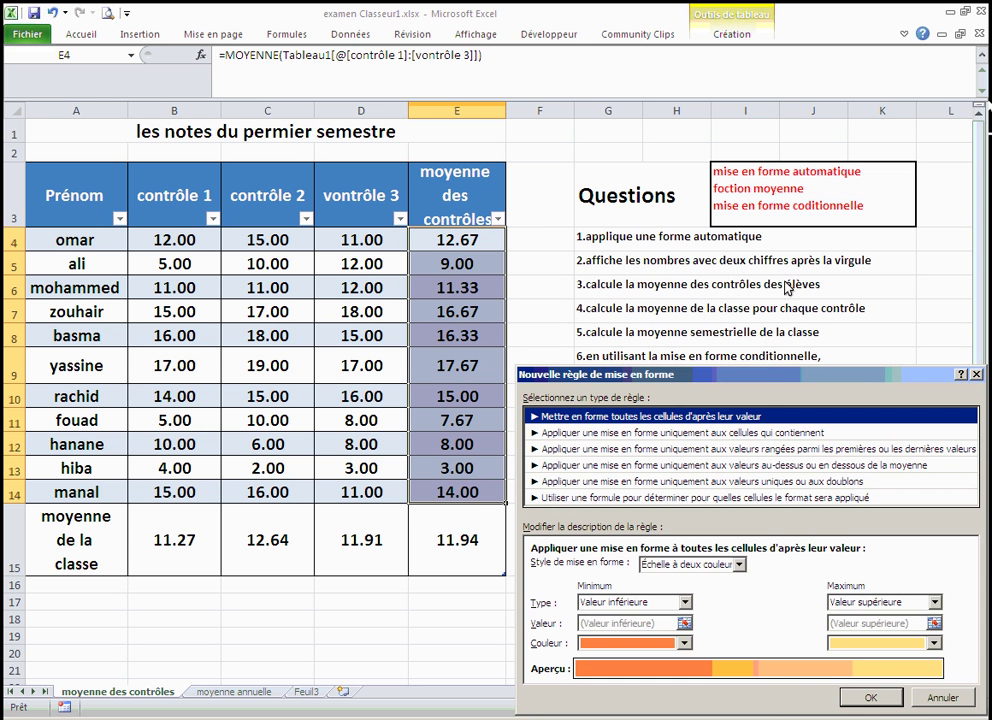
Step: Define the rule to format only cells whose value is "inférieure à" 10
drag(700, 374, 722, 229)
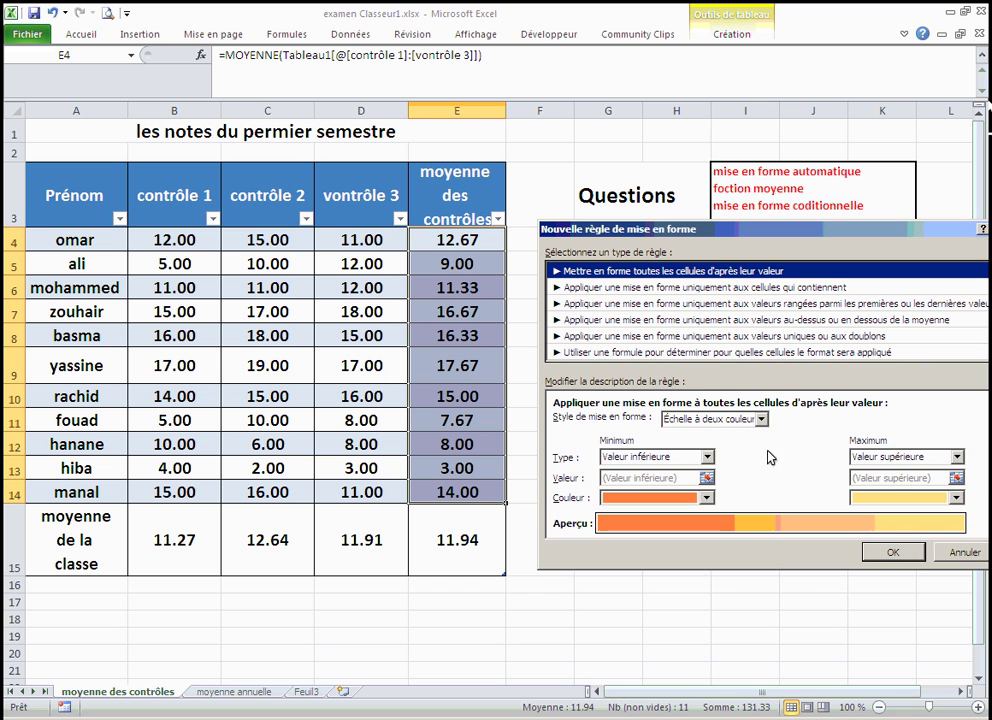
click(633, 288)
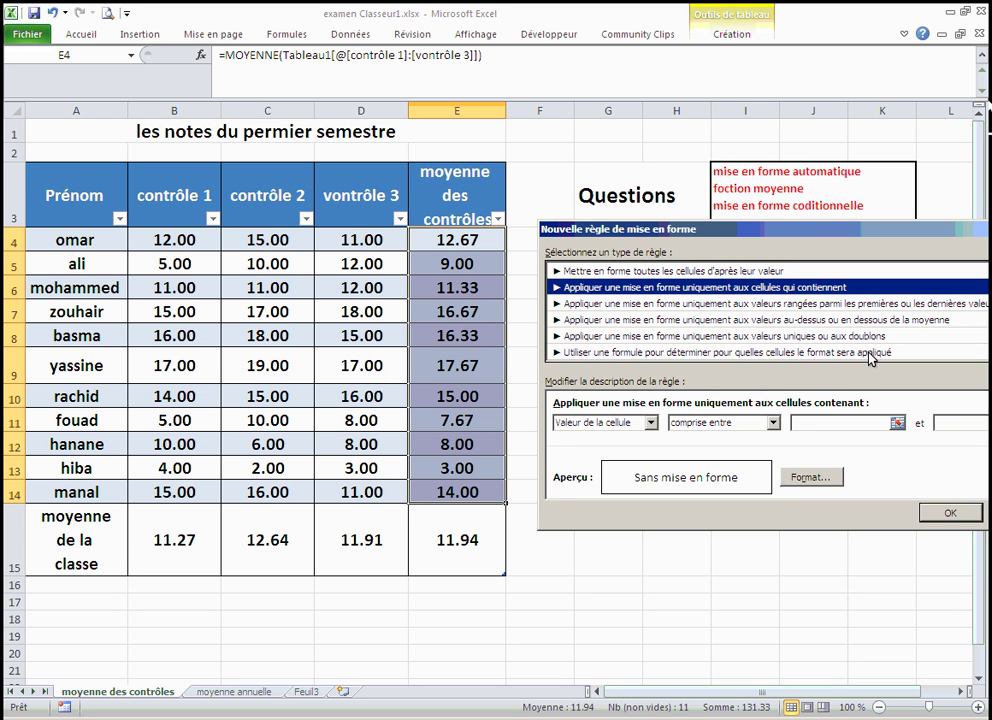
click(773, 422)
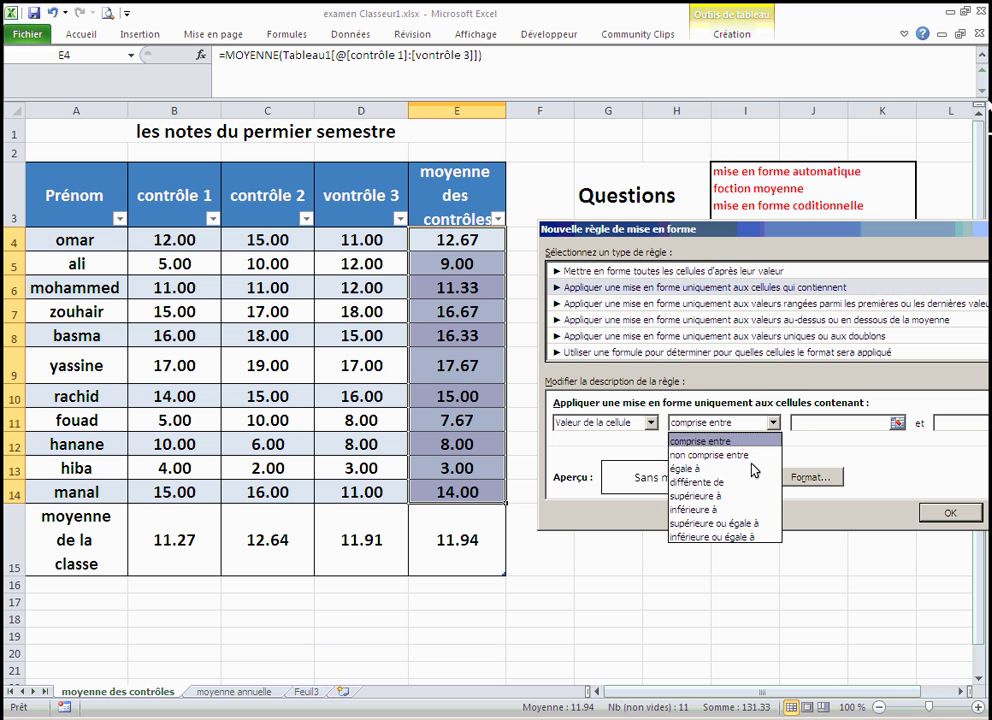
click(736, 509)
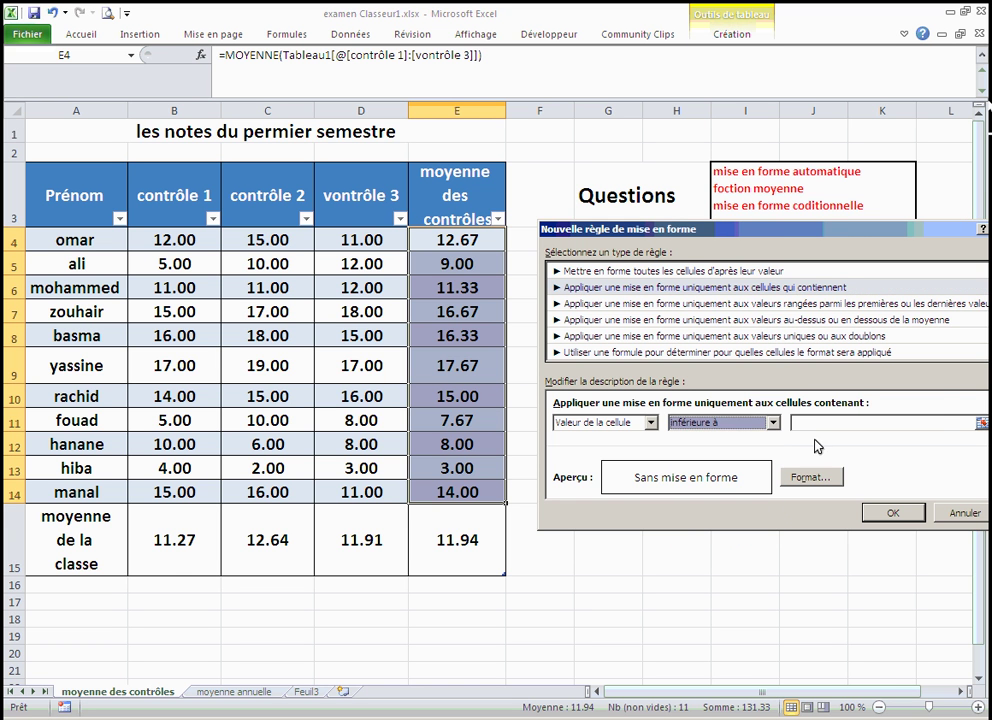
click(818, 424)
text(10)
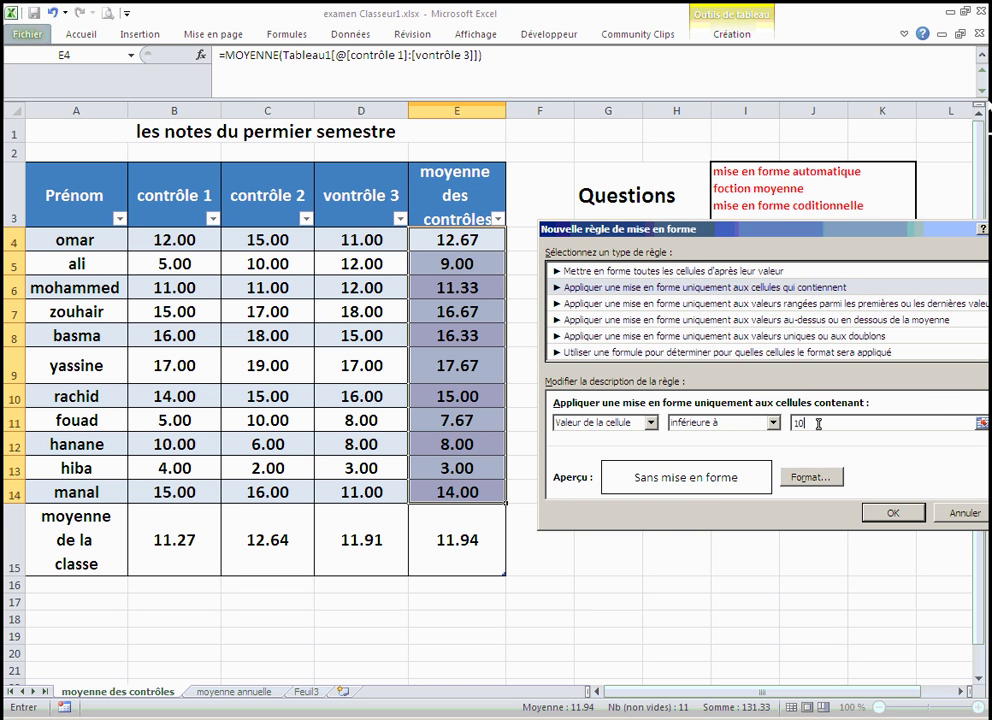
Step: Set the rule's font colour to the standard red
click(811, 477)
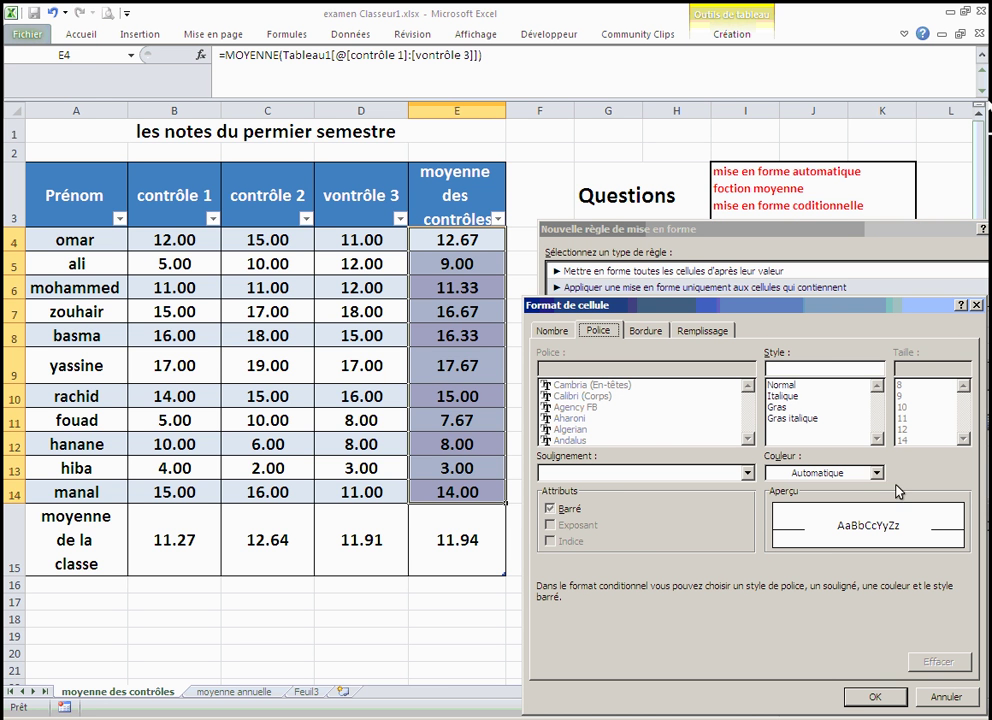
click(876, 472)
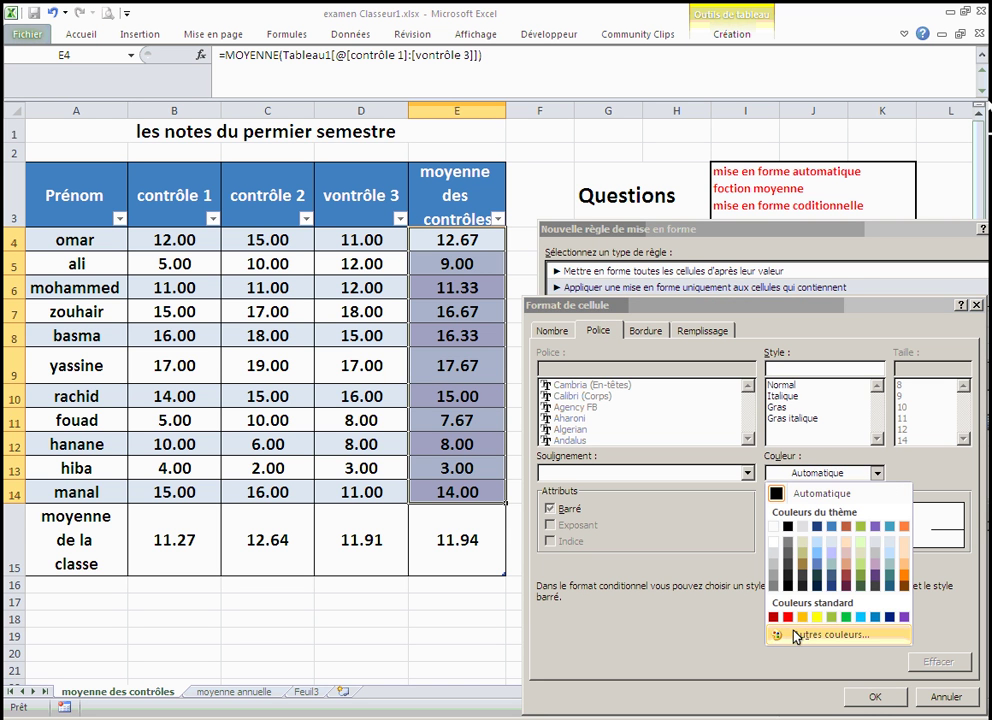
click(881, 698)
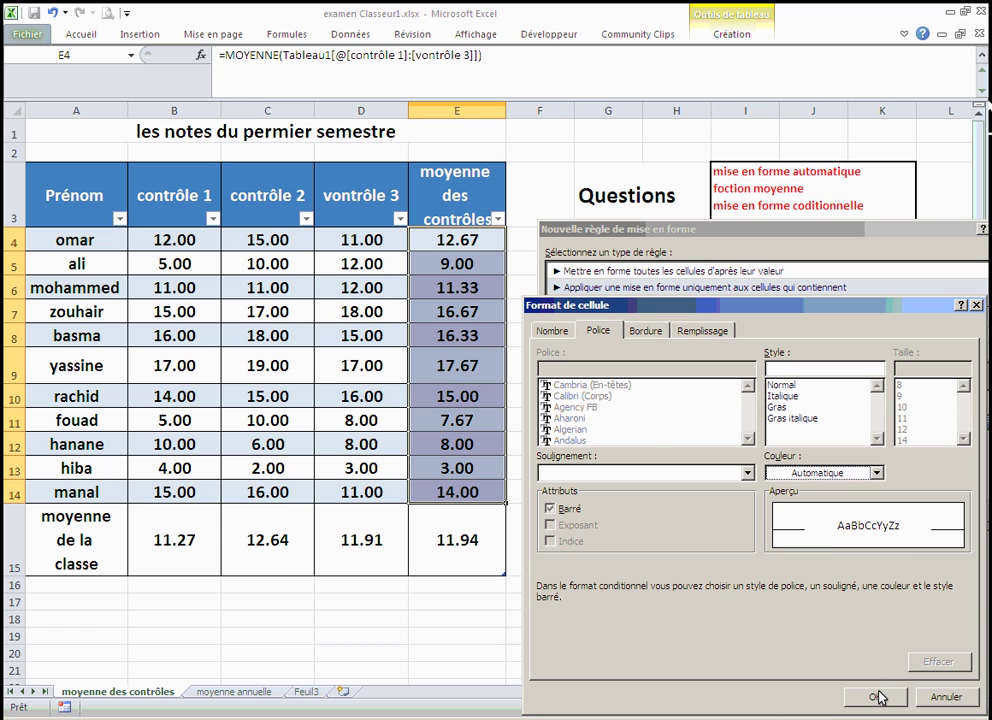
click(876, 472)
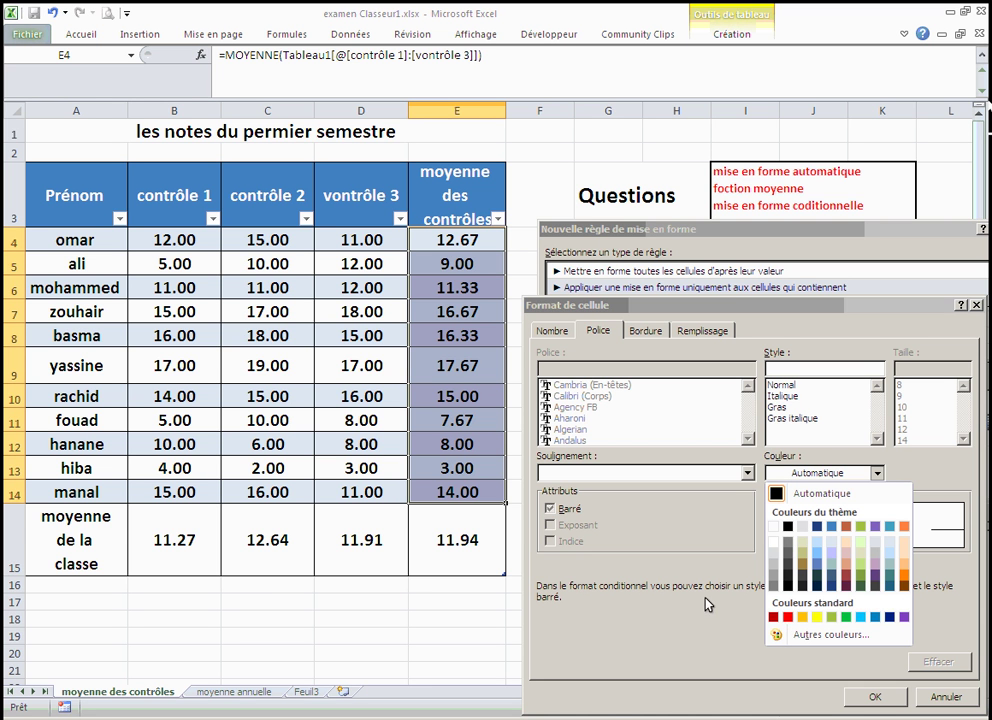
click(789, 618)
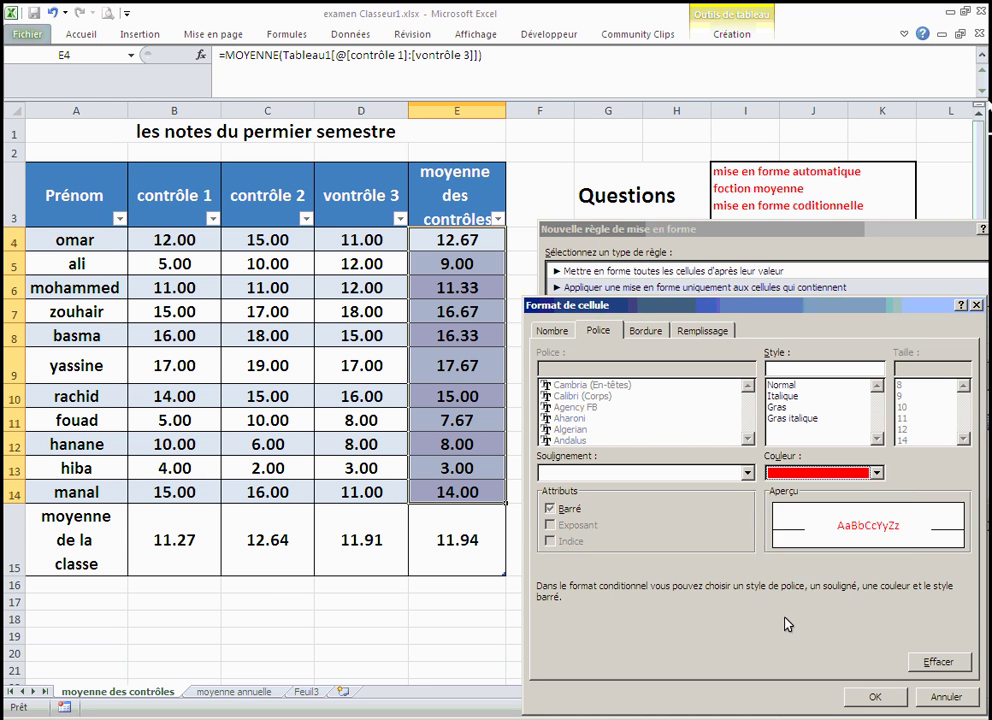
click(874, 699)
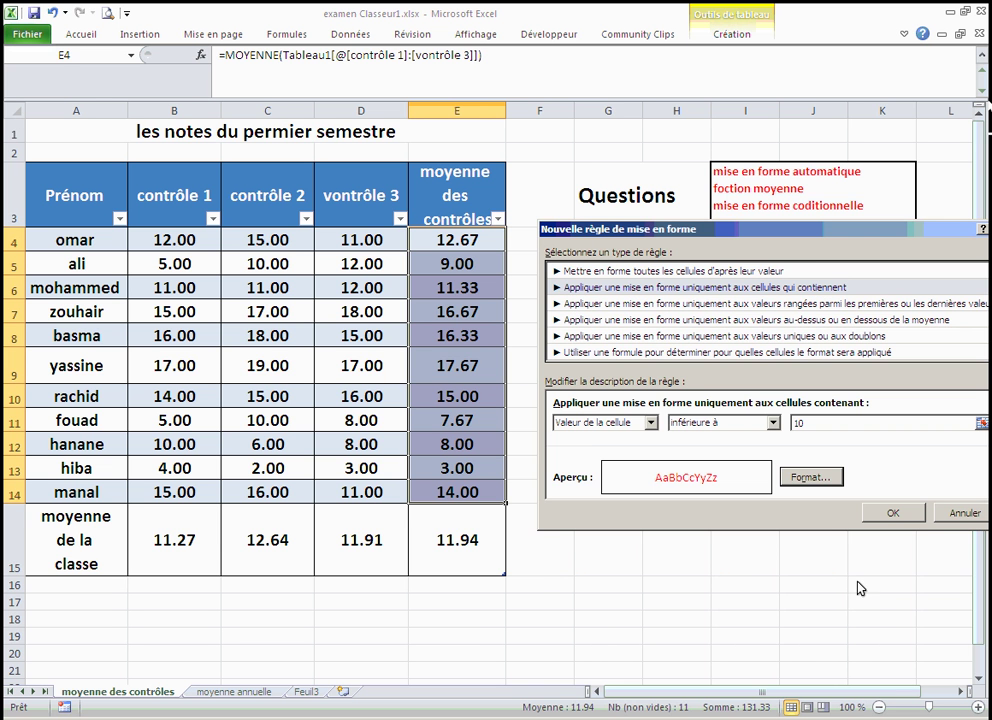
Step: Save the new rule and apply it to the averages in E4:E14, closing the rules manager
click(890, 514)
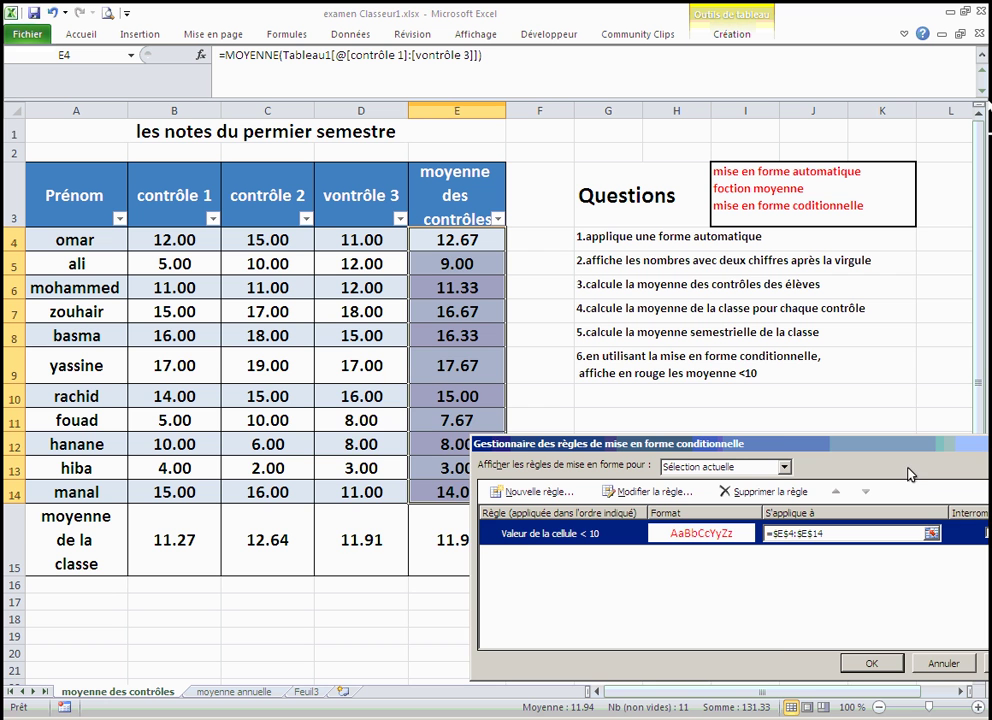
drag(778, 438, 653, 426)
click(887, 651)
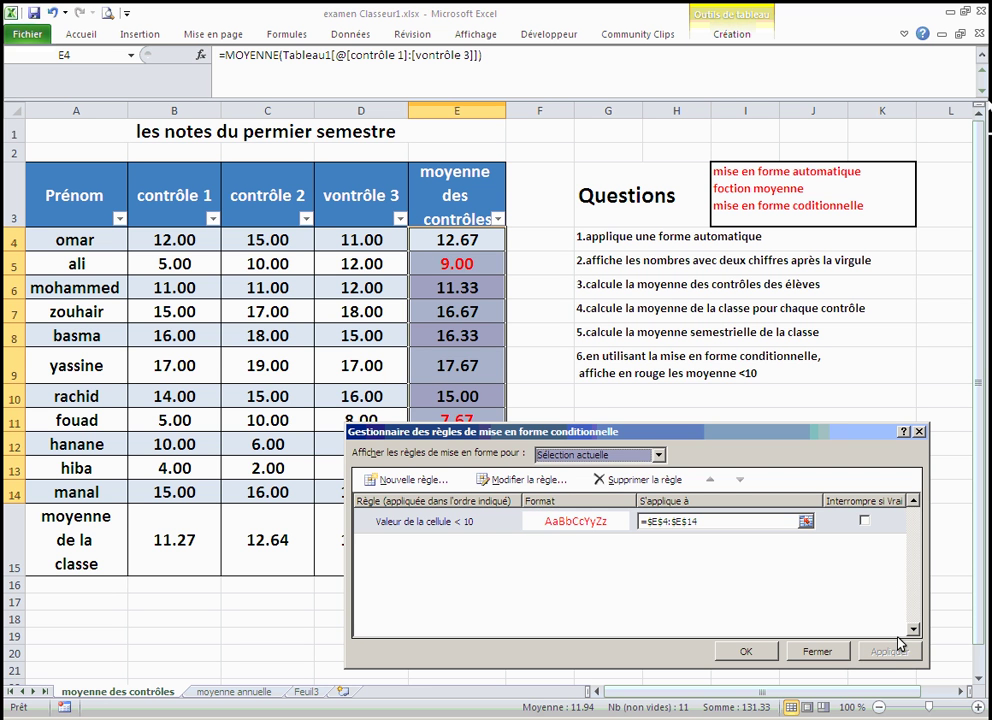
click(746, 651)
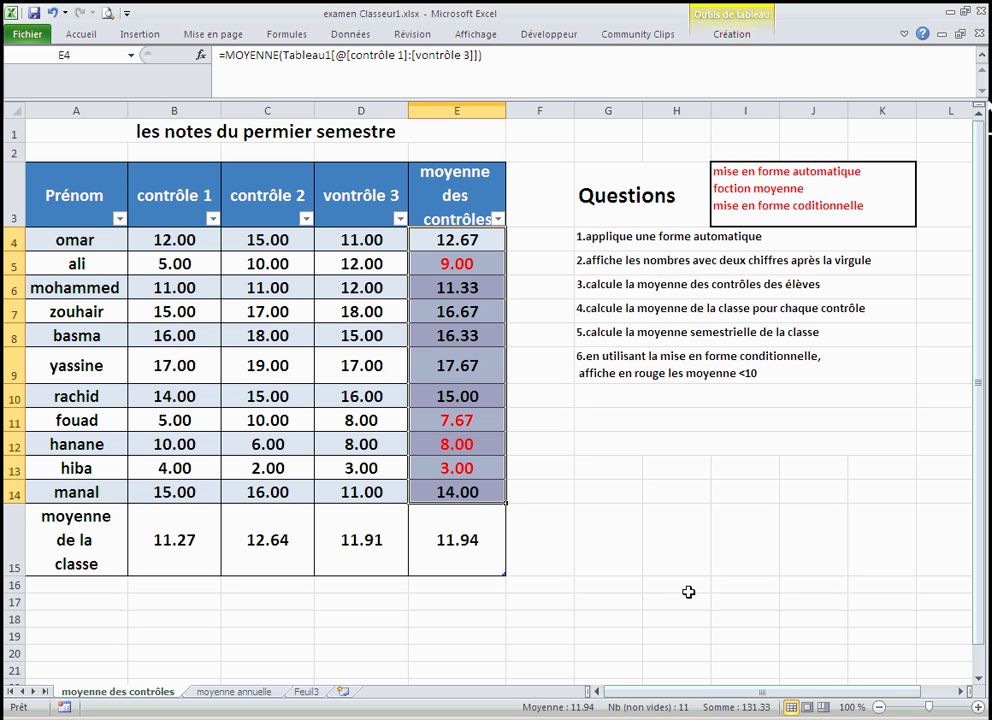